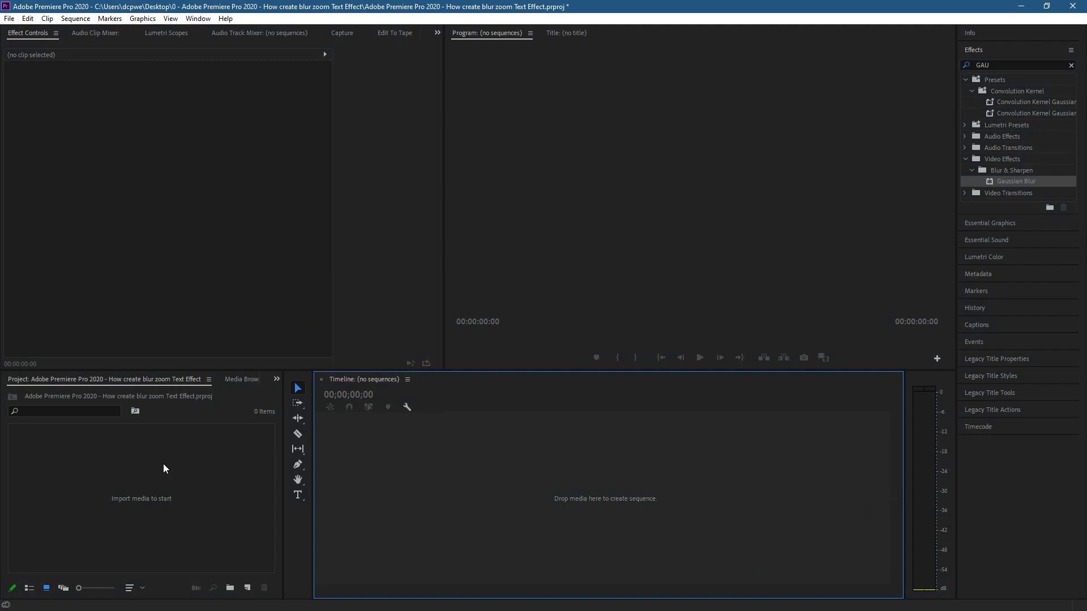
Create a black color matte at 1920×1080, 30.00 fps with square pixels, named Color Matte
click(128, 461)
right_click(128, 477)
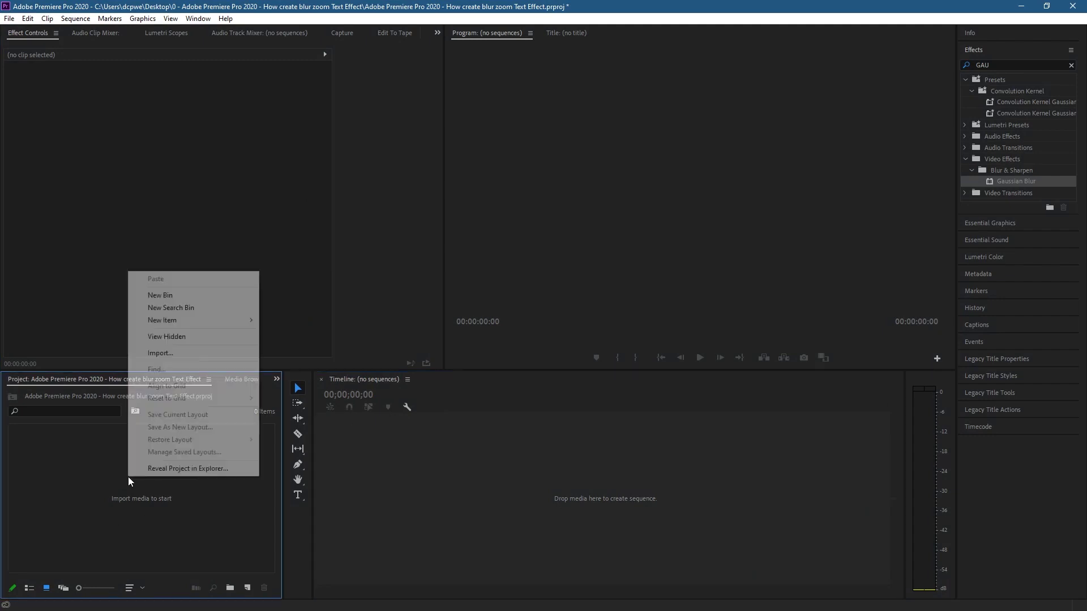
mouse_move(249, 321)
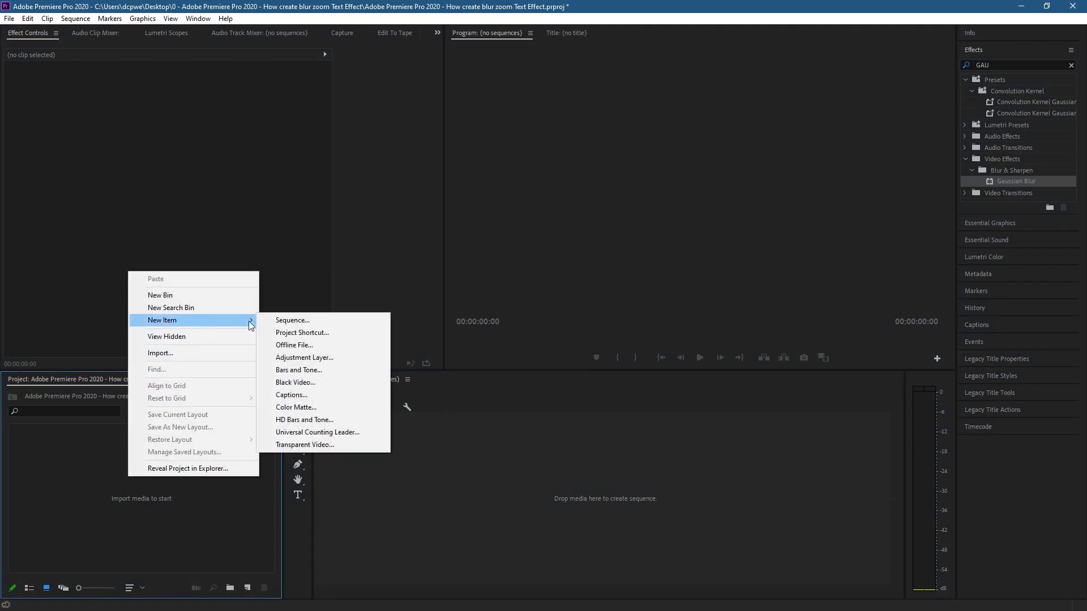
click(301, 408)
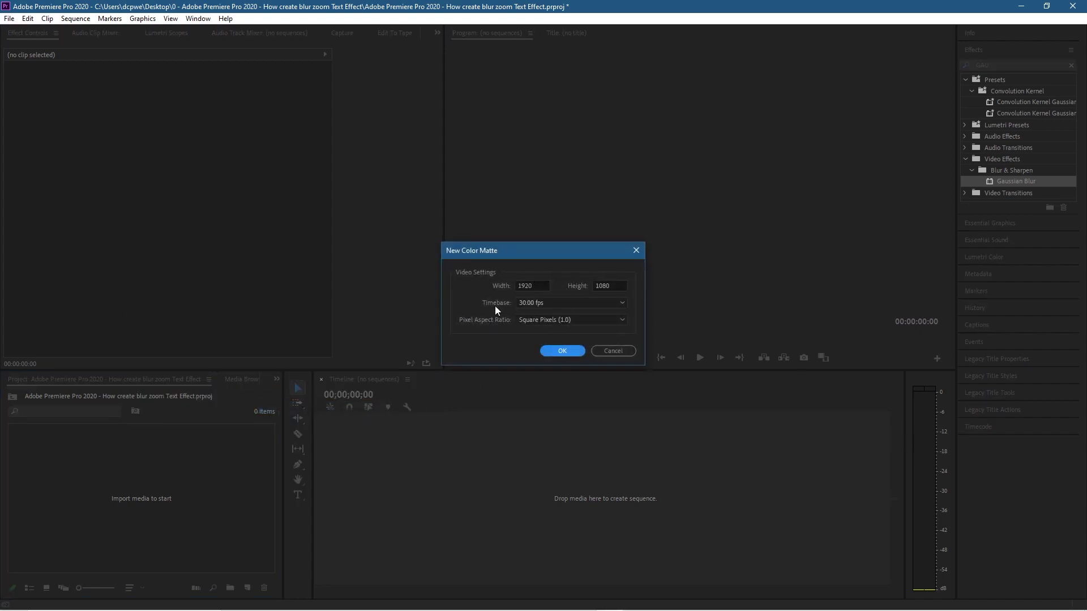
click(535, 304)
click(535, 304)
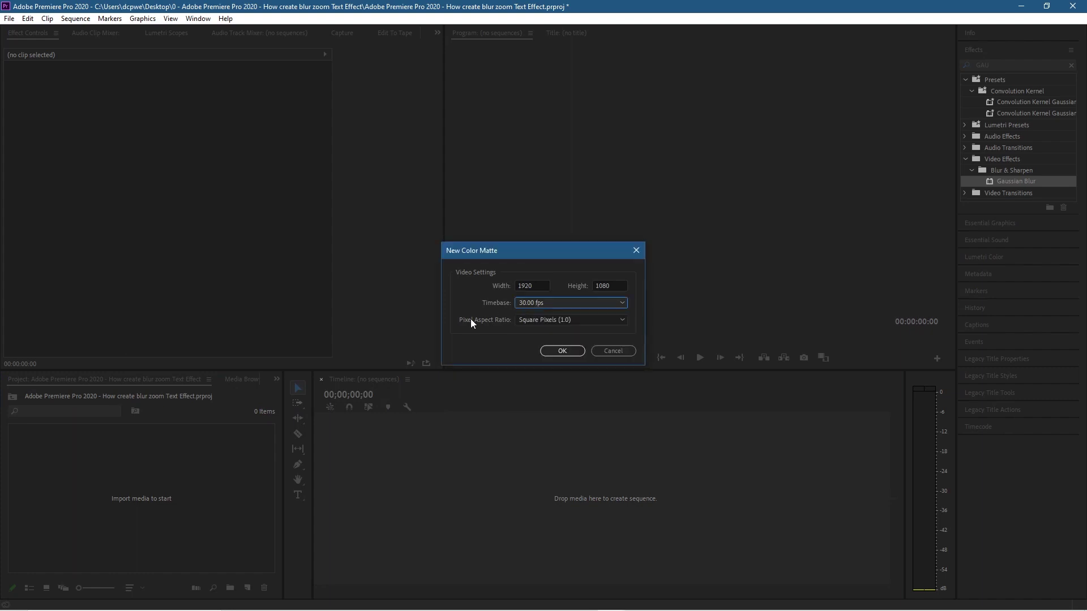
click(534, 321)
click(534, 320)
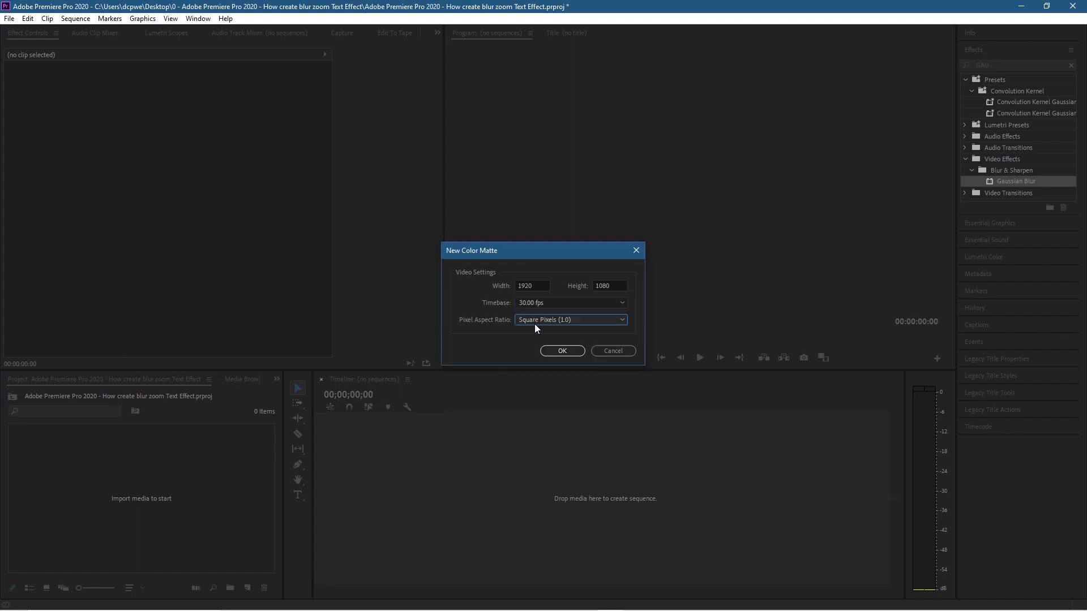
click(569, 348)
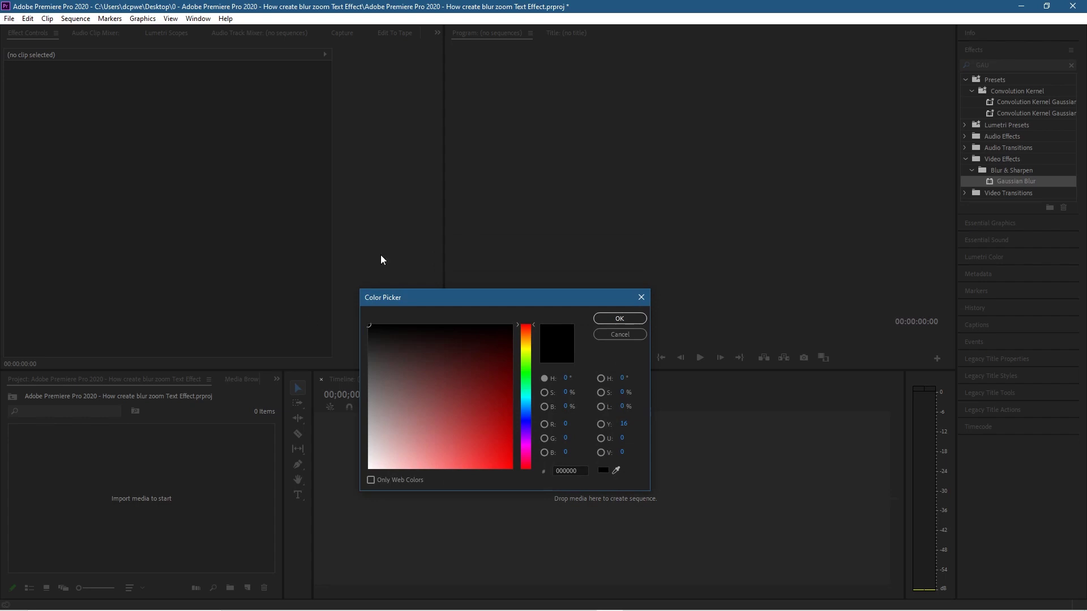
mouse_move(445, 373)
mouse_down()
mouse_move(488, 415)
mouse_move(432, 401)
mouse_move(383, 415)
mouse_move(473, 433)
mouse_move(322, 304)
mouse_up()
click(620, 319)
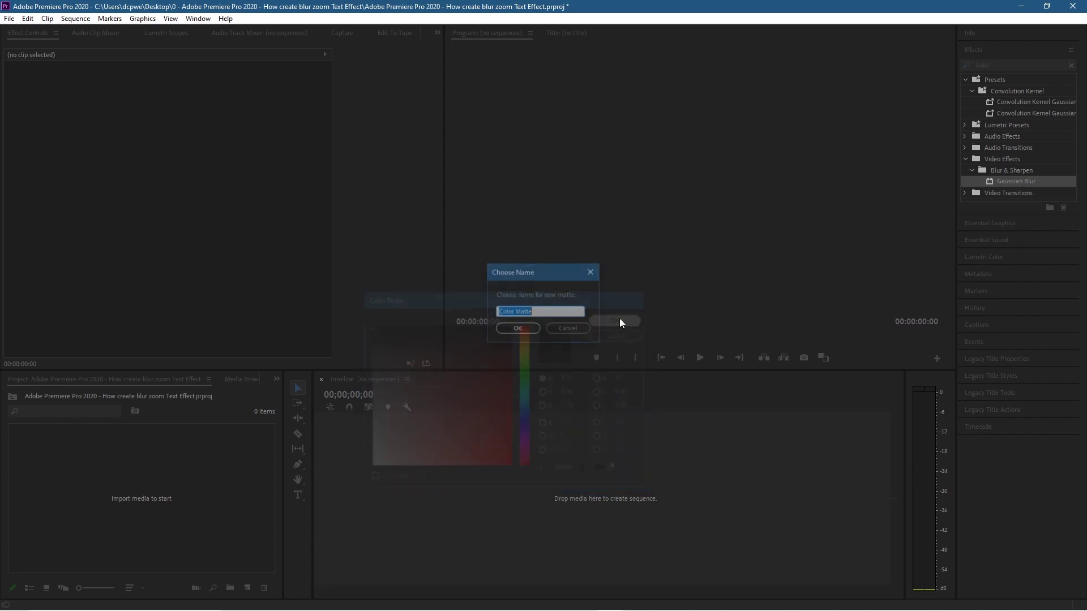
click(510, 329)
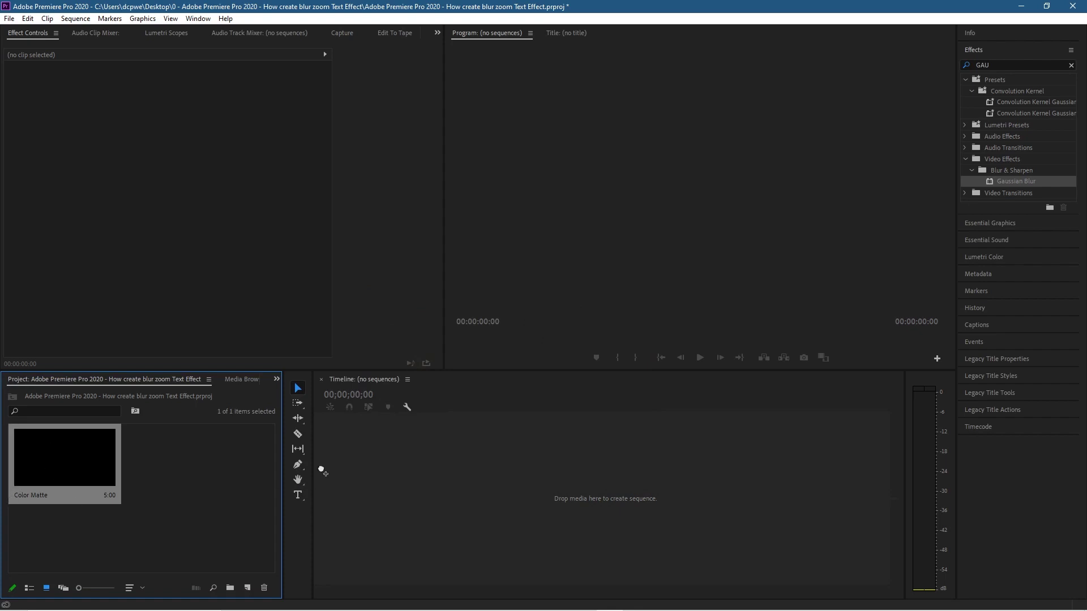
Create a sequence from the color matte and extend its clip on V1 to about 00:00:23:18
drag(321, 470, 321, 468)
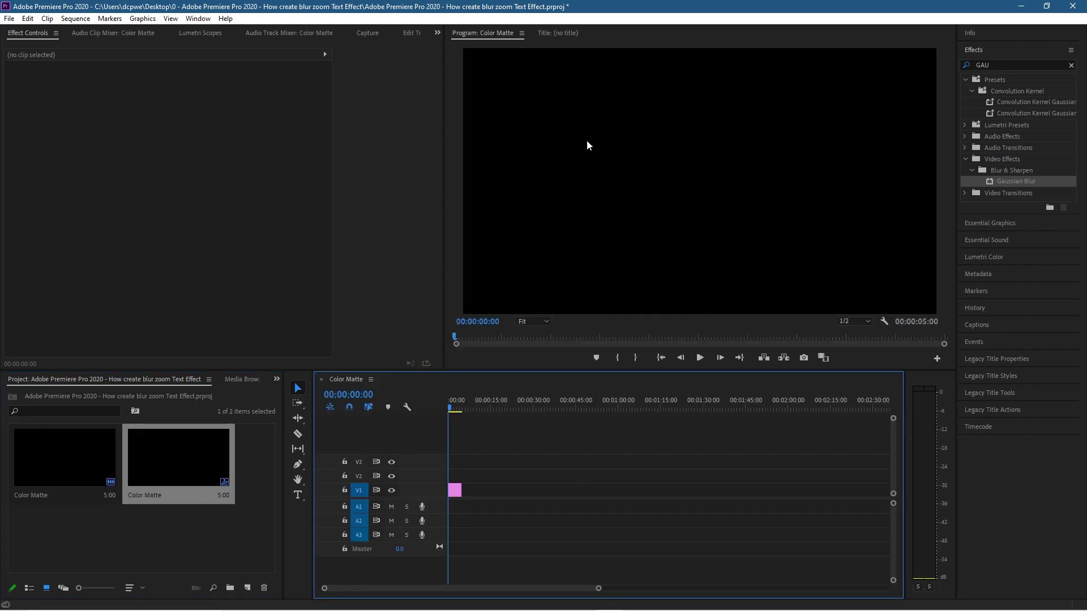
drag(464, 490, 514, 490)
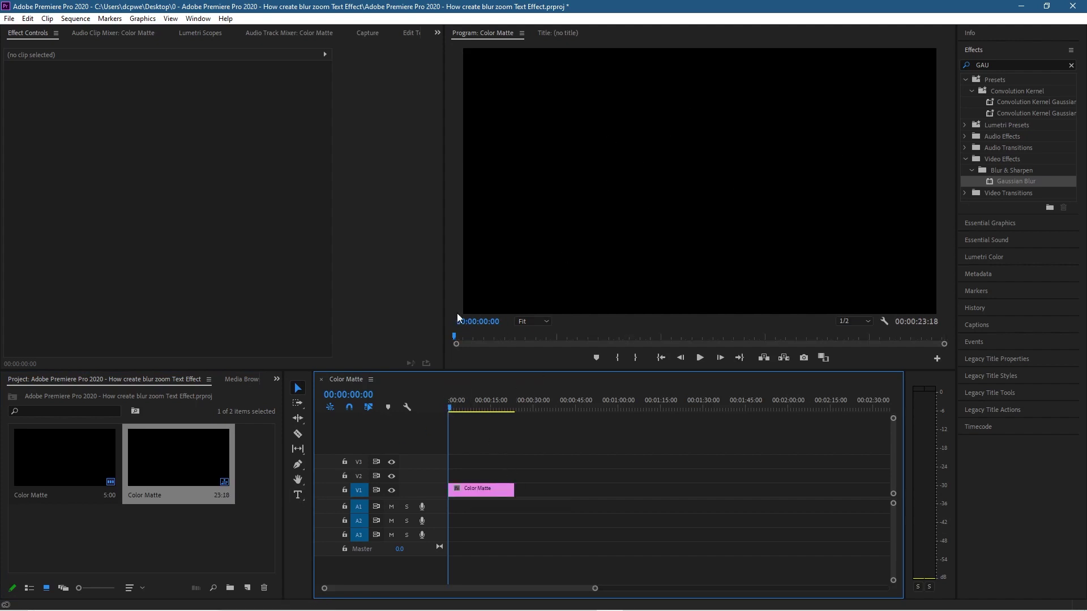
Add a text layer reading "BLUR ZOOM" in the program preview at the start of the sequence
click(299, 497)
click(637, 164)
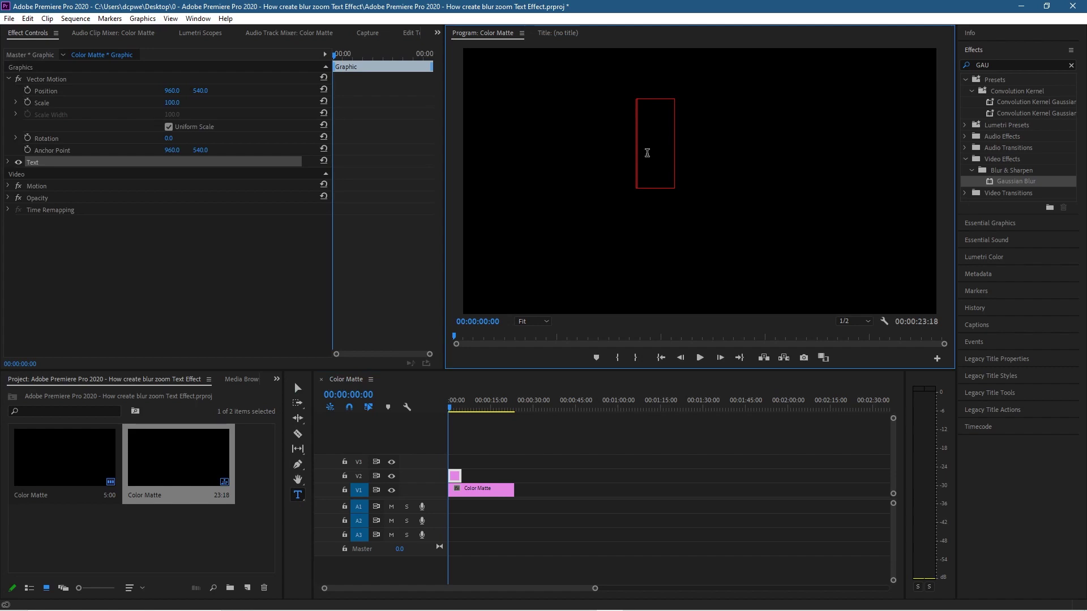
text(VLUR)
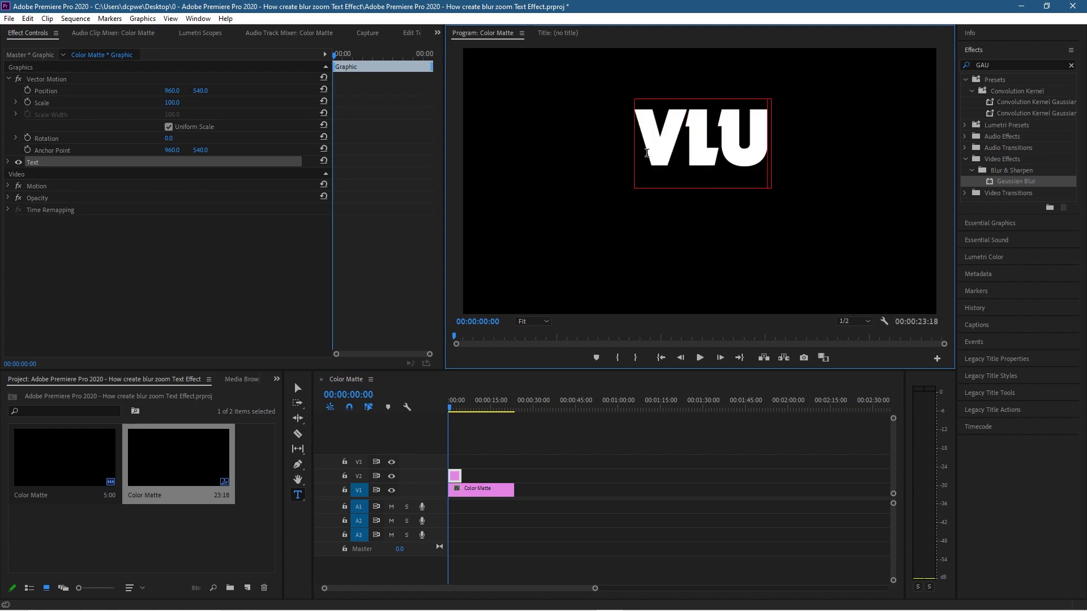
key(BackSpace)
key(BackSpace)
key(BackSpace)
key(BackSpace)
text(BLUR ZO)
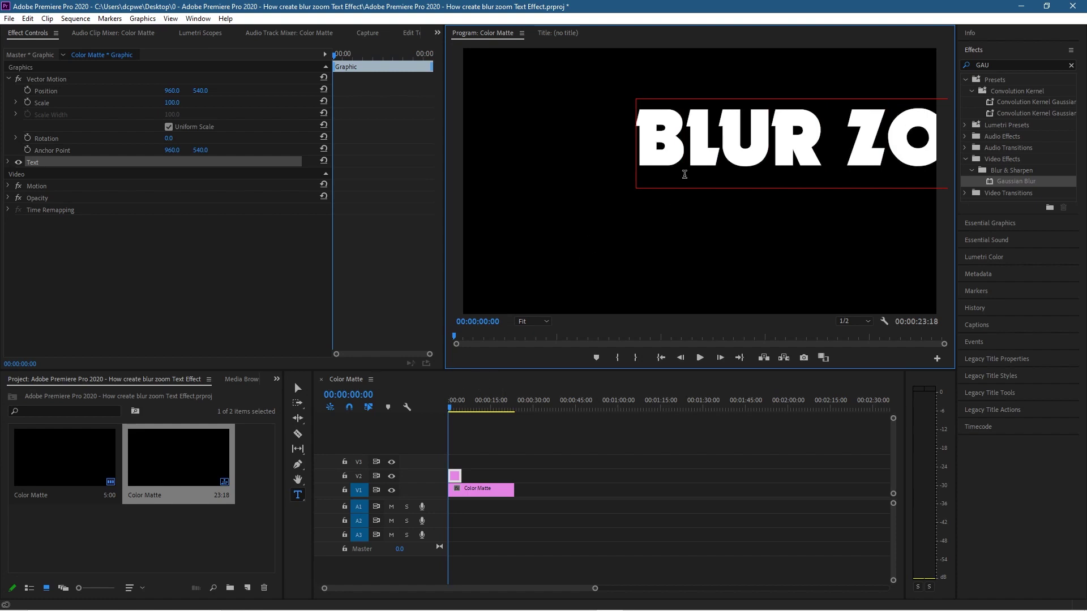
Move the BLUR ZOOM title roughly to the middle of the frame and expand its text properties
click(297, 389)
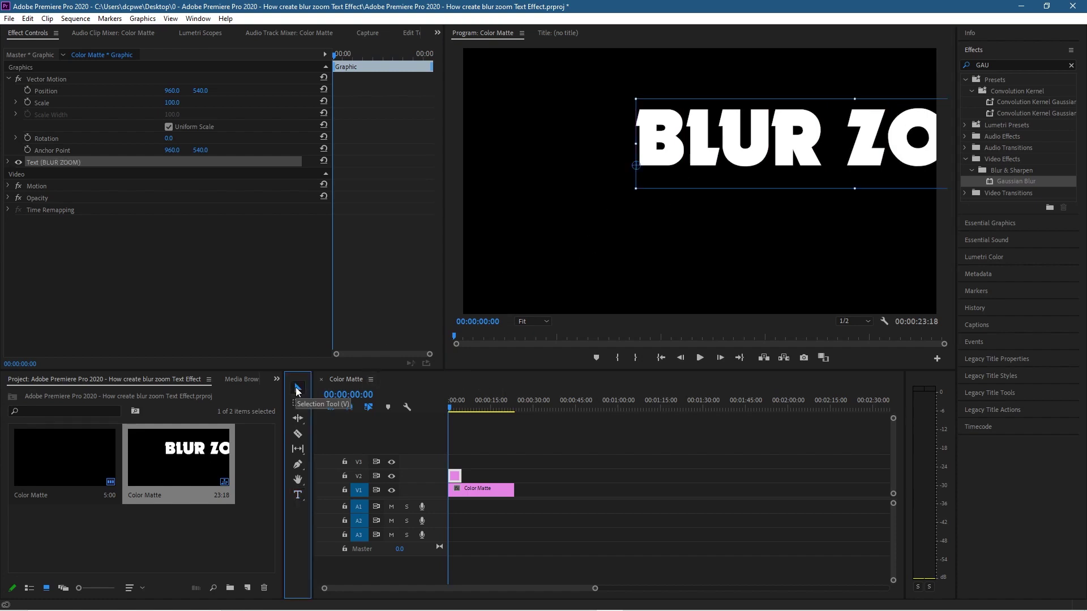
drag(785, 157, 641, 188)
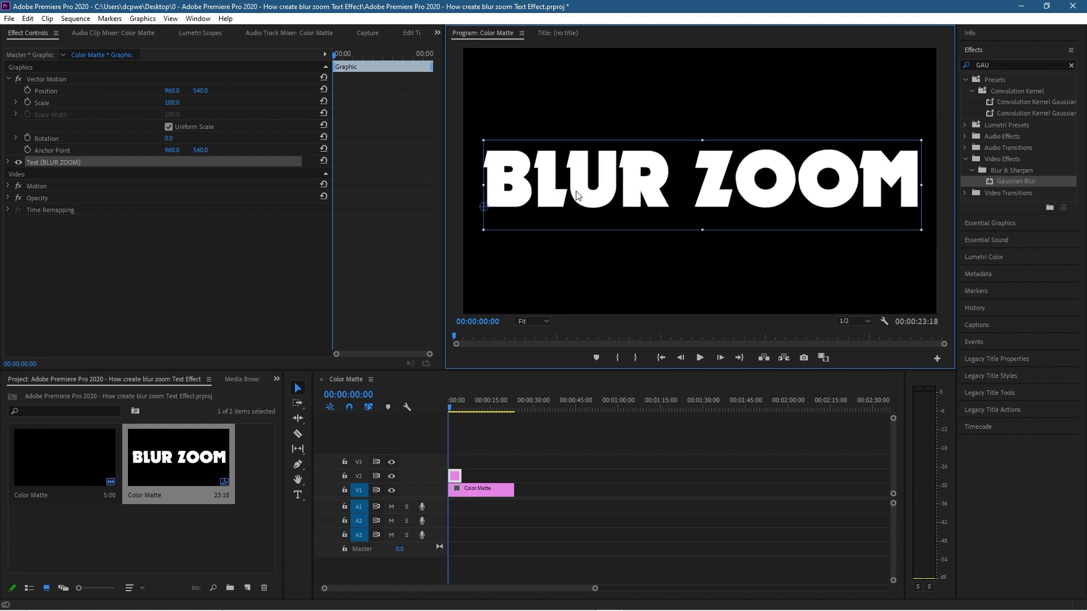
click(8, 164)
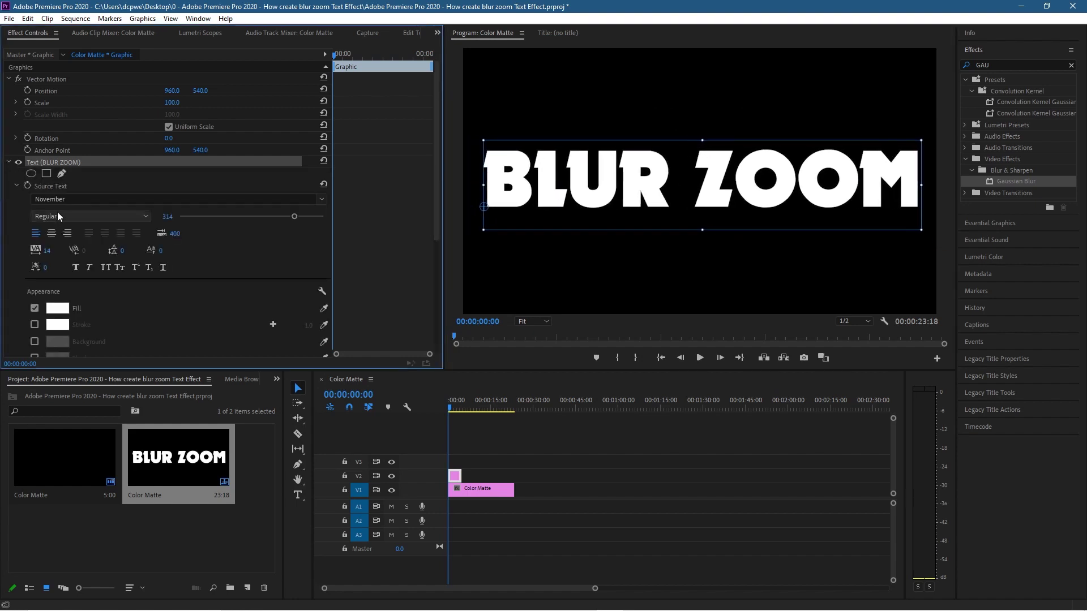
click(76, 268)
click(76, 268)
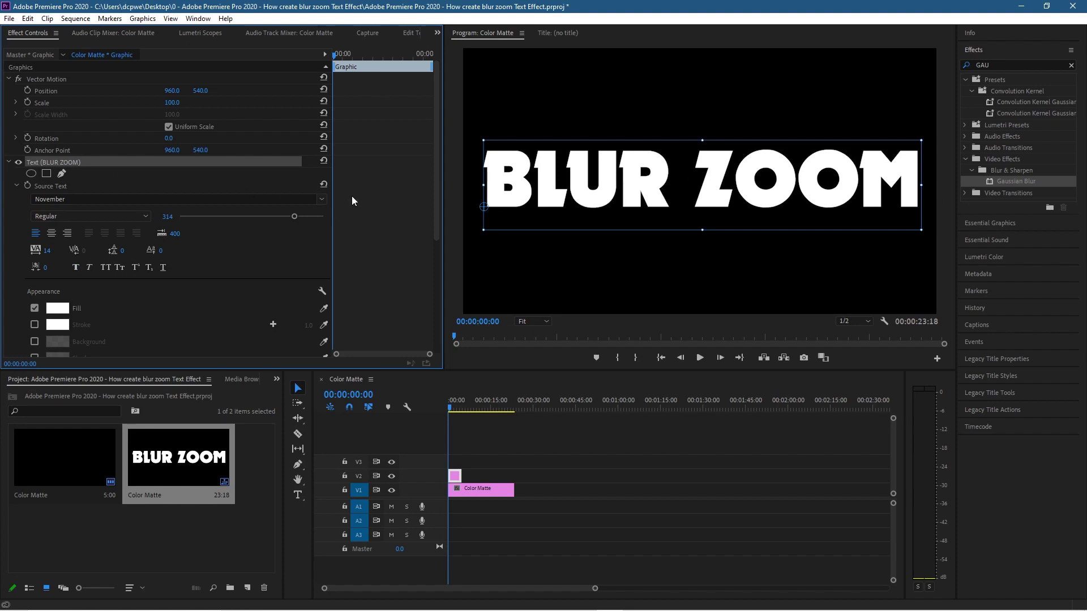
scroll(270, 200, down, 1)
scroll(271, 199, up, 1)
Move the title's anchor point to the middle of the text and center the title in the frame at 960, 540
drag(645, 177, 643, 173)
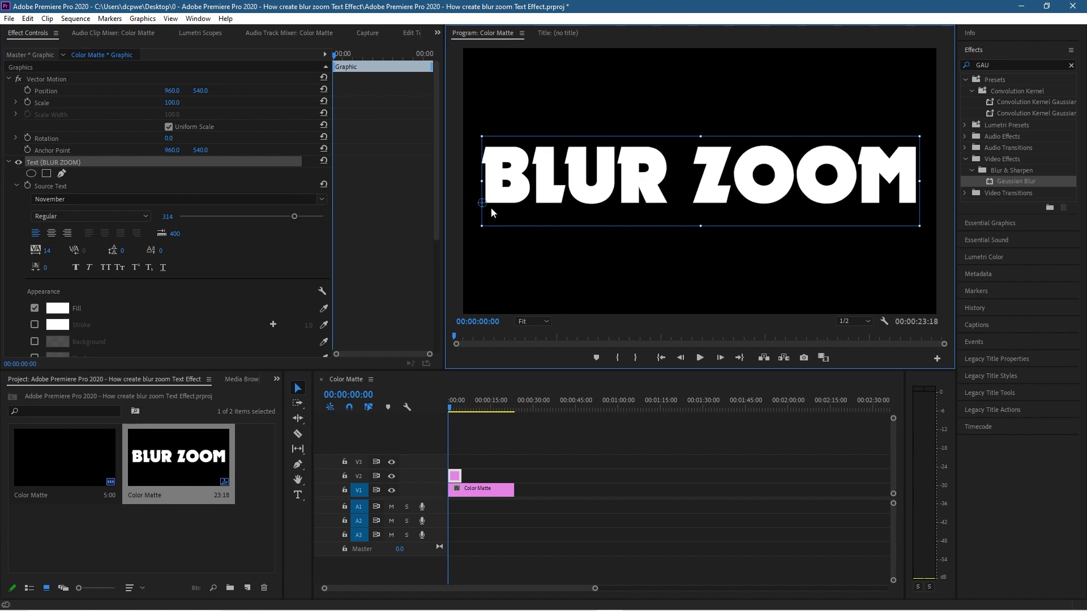
drag(482, 202, 714, 180)
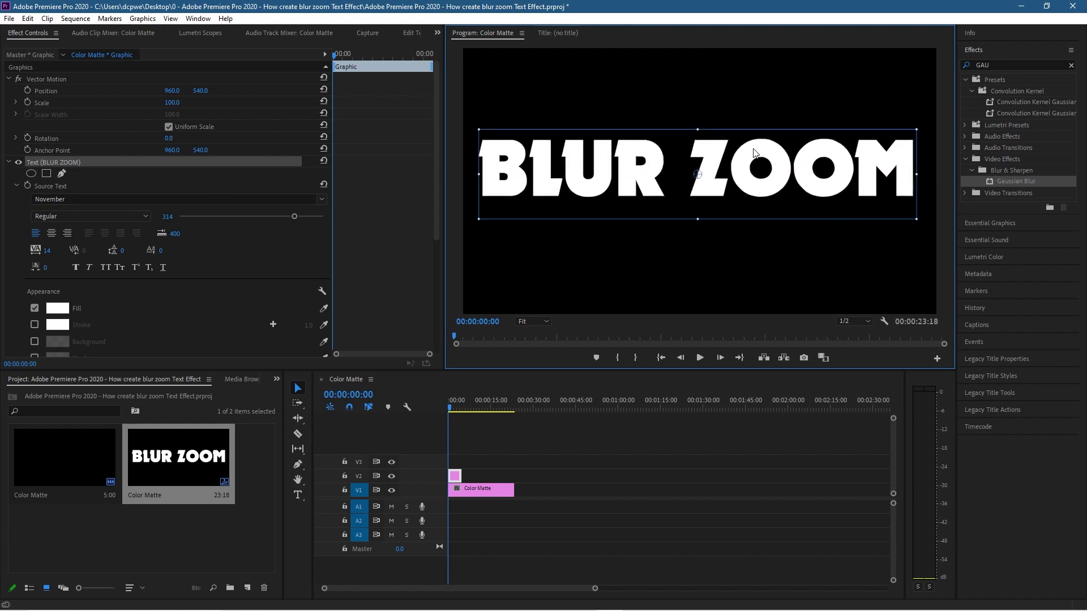
drag(753, 146, 755, 152)
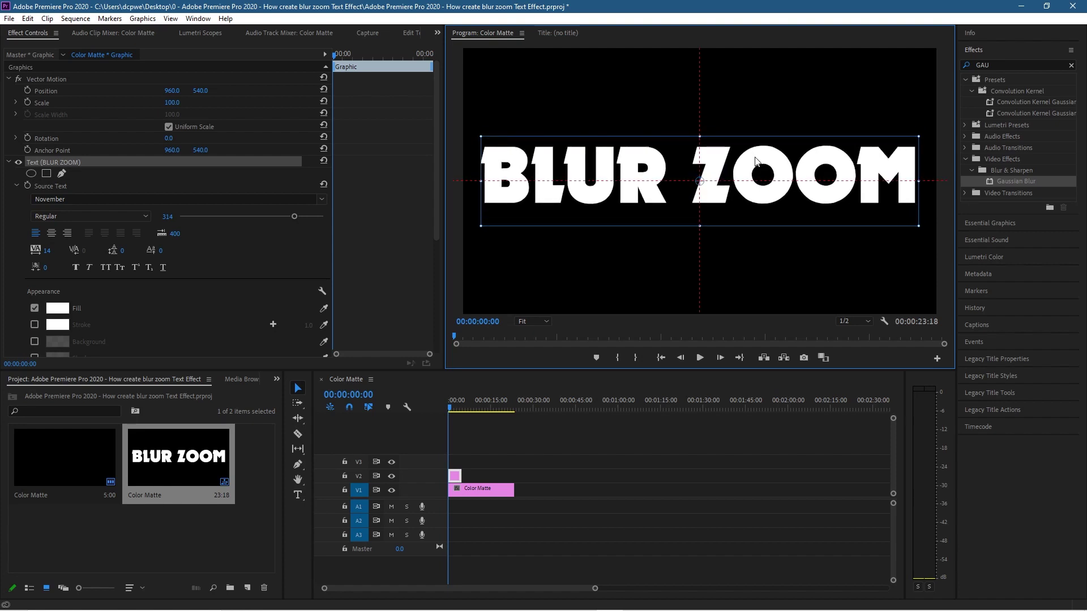
drag(755, 160, 755, 160)
Add a Scale keyframe of 100 to the text's Transform at 00:00:01:00
scroll(85, 263, down, 2)
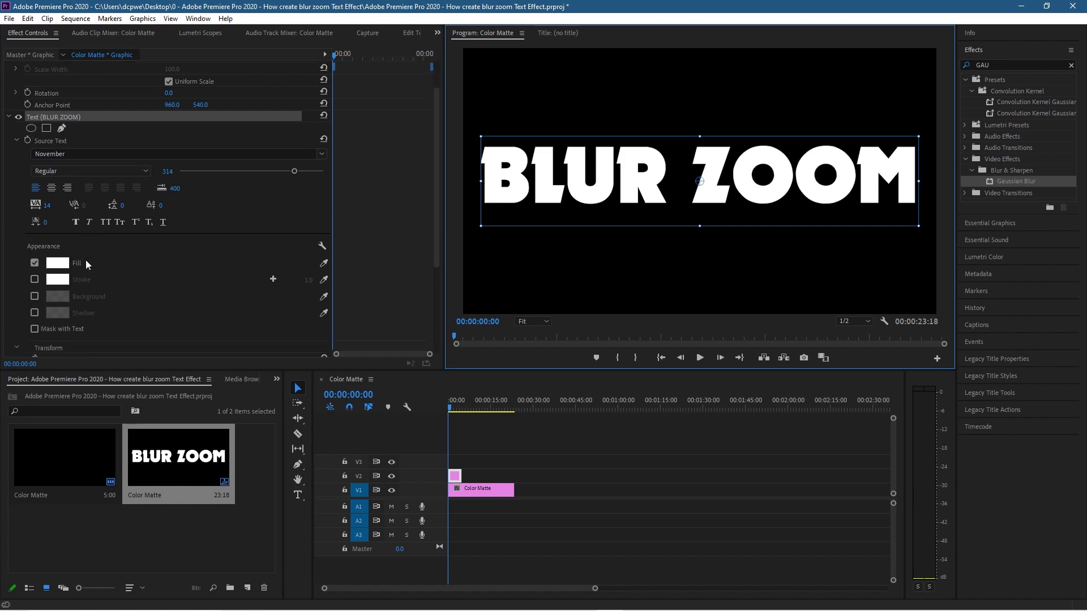
scroll(100, 286, down, 4)
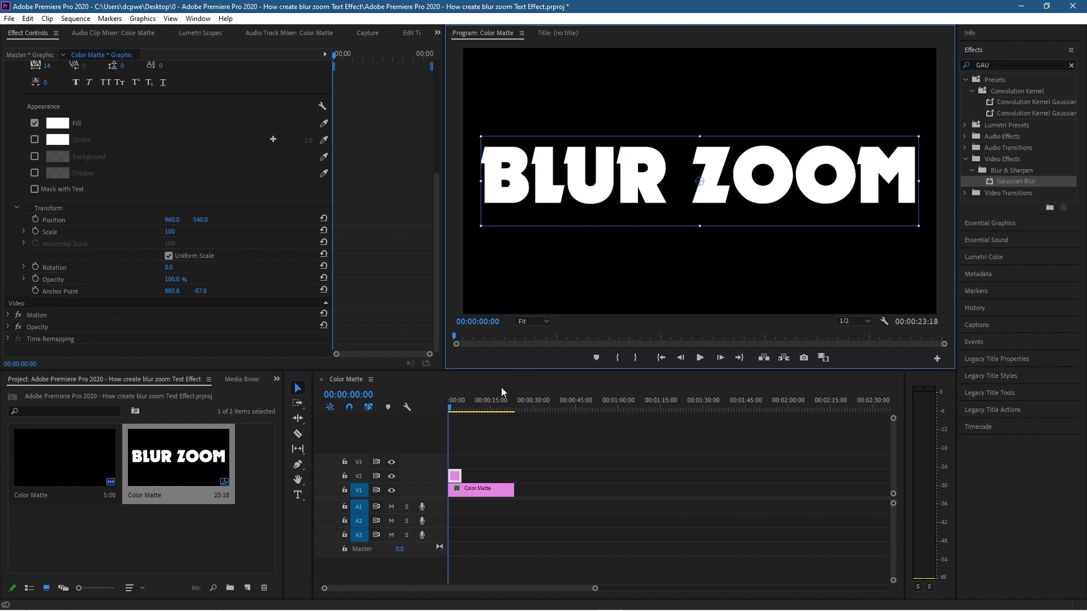
drag(450, 408, 452, 408)
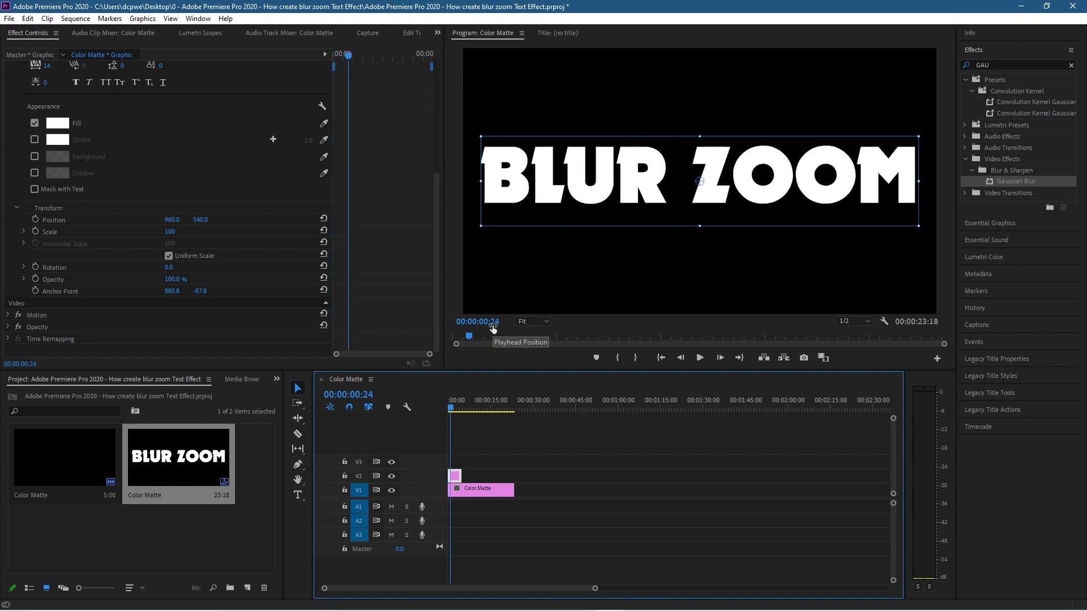
key(Right)
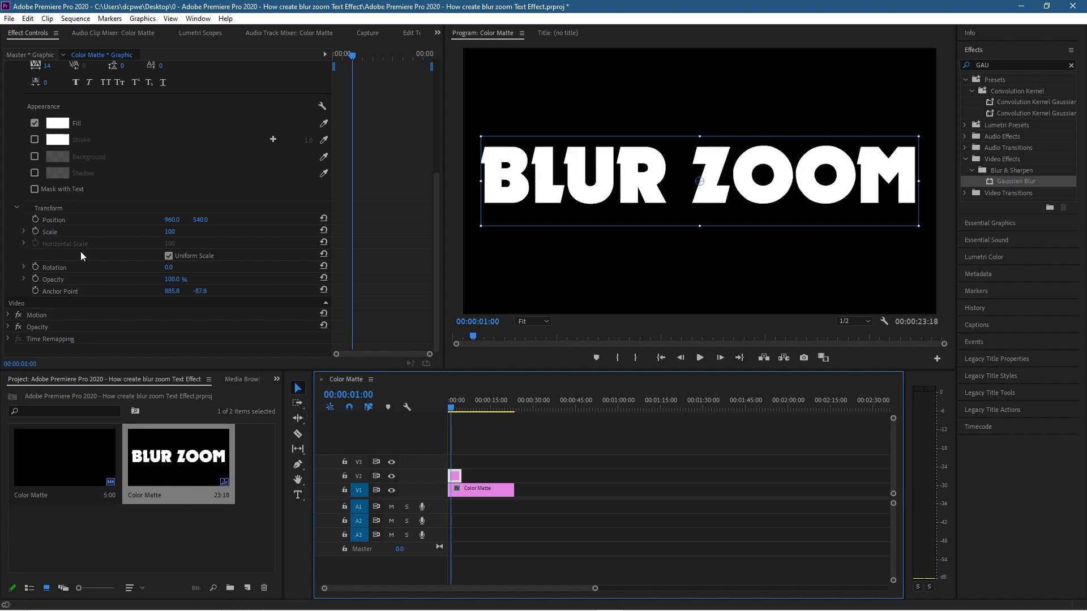
click(35, 231)
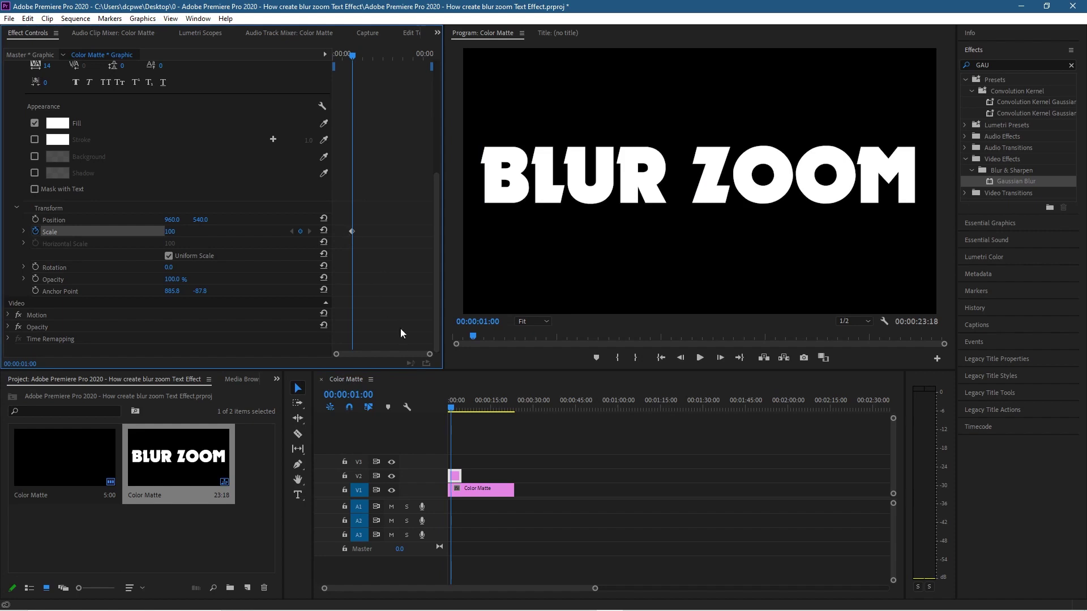
Set the text's Scale to 300 at 00:00:00:00 to keyframe the start of the zoom
drag(350, 54, 324, 56)
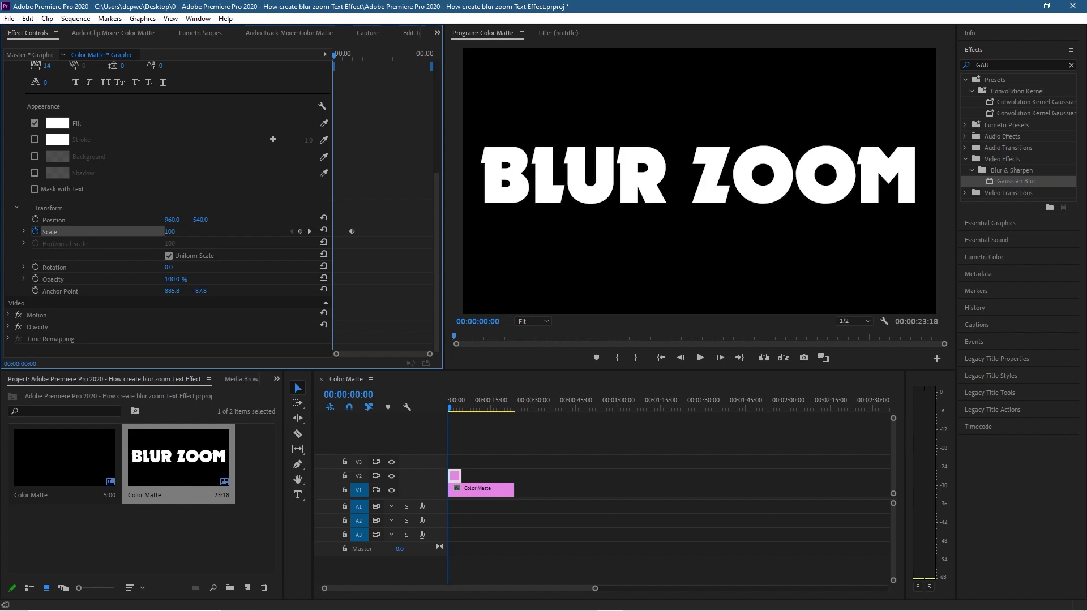
drag(169, 231, 283, 232)
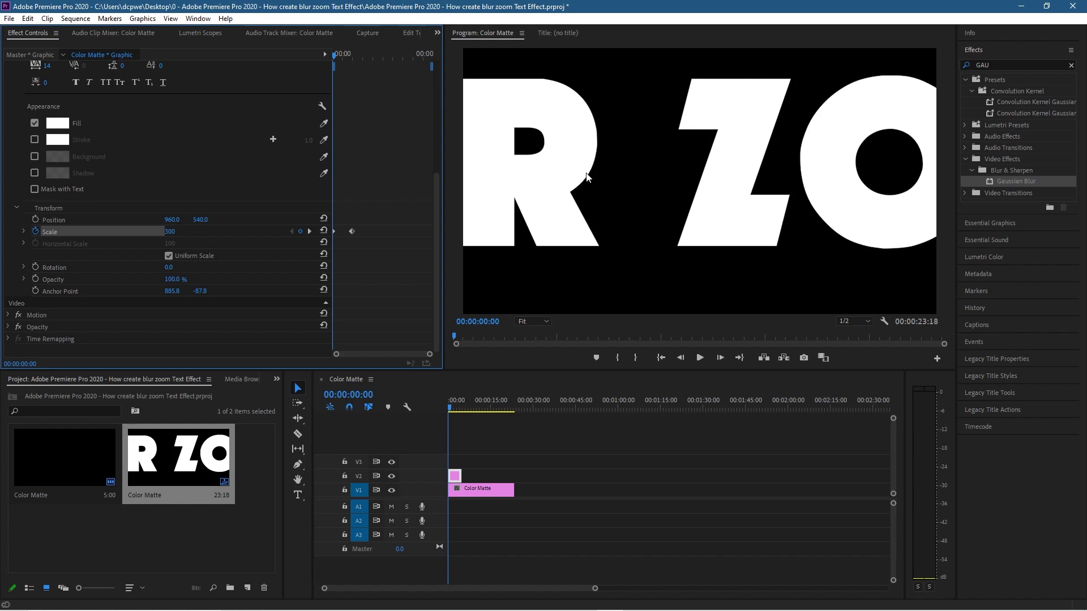
Search the effects for "GAU" and apply Gaussian Blur to the title clip on V2
click(965, 65)
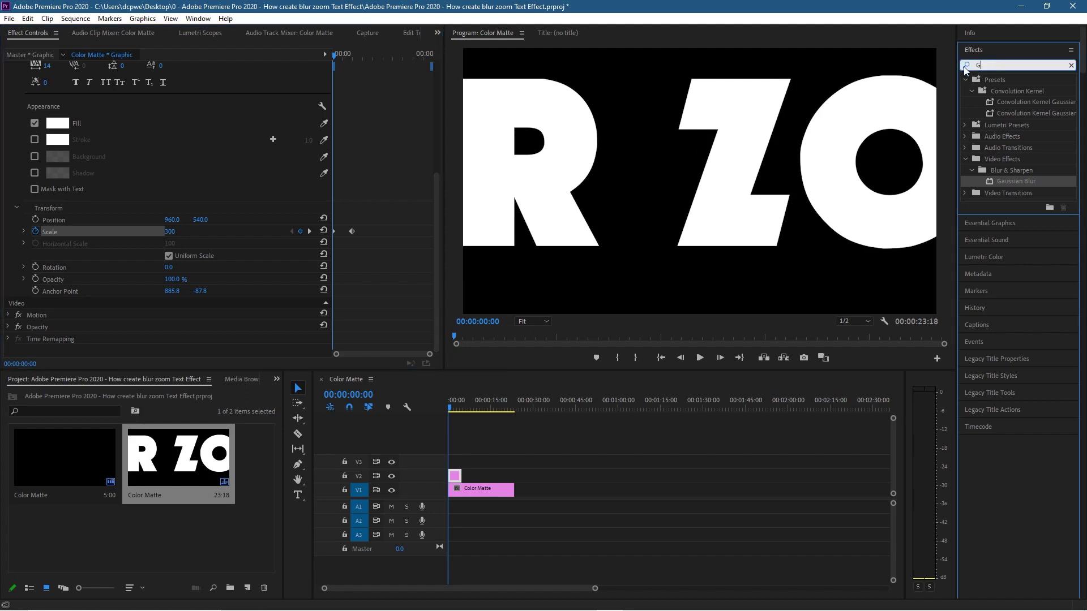
text(GAU)
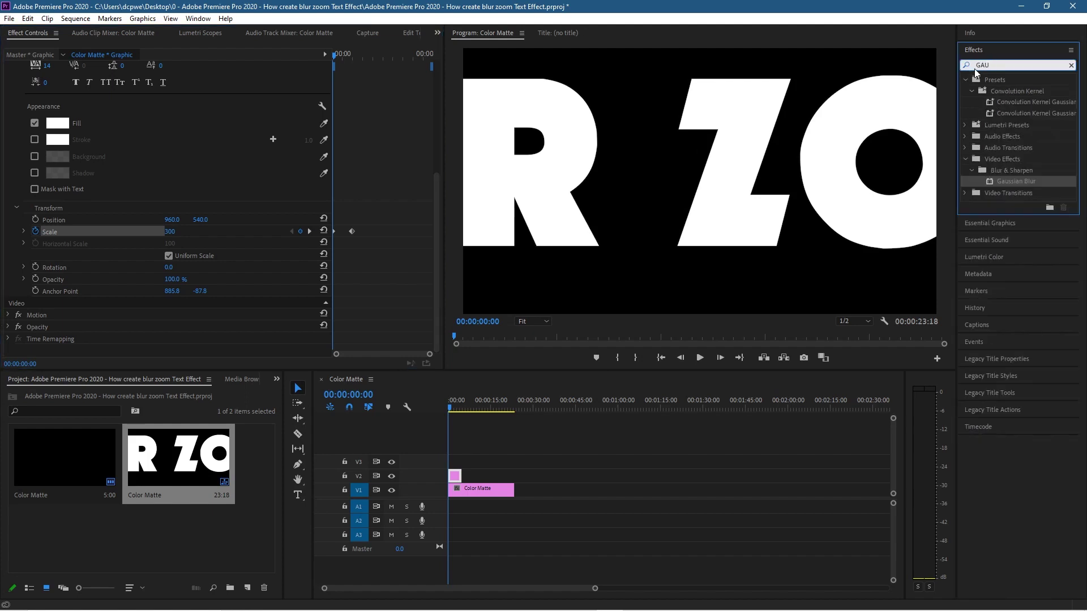
drag(1000, 183, 454, 477)
scroll(249, 292, up, 2)
scroll(85, 165, up, 4)
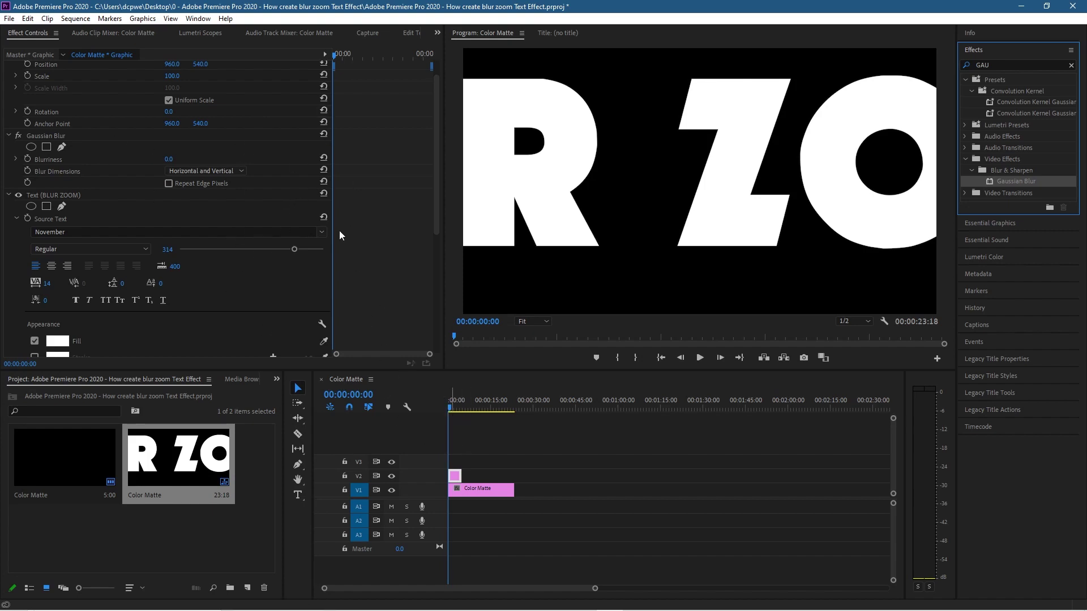
Add a Gaussian Blur Blurriness keyframe of 0 at the text's second Scale keyframe, 00:00:01:00
scroll(282, 263, down, 5)
scroll(282, 265, down, 2)
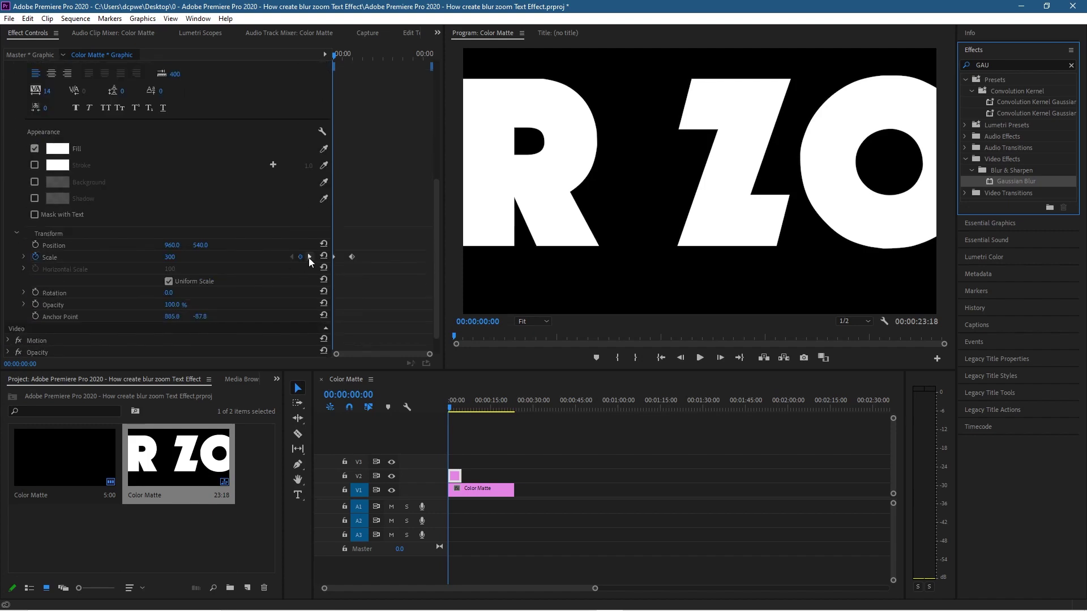
click(309, 257)
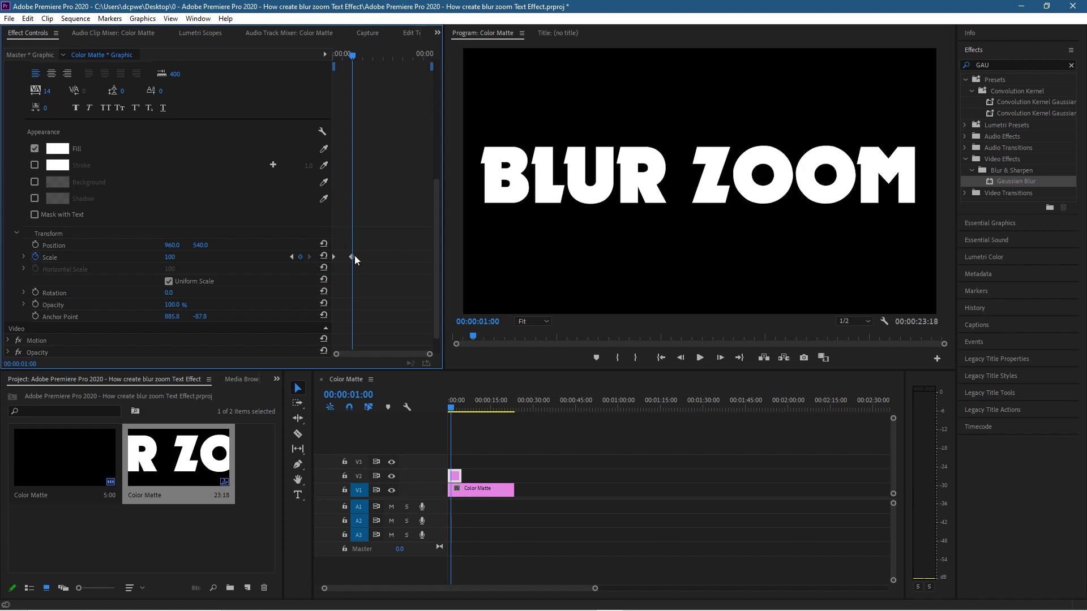
scroll(355, 256, up, 8)
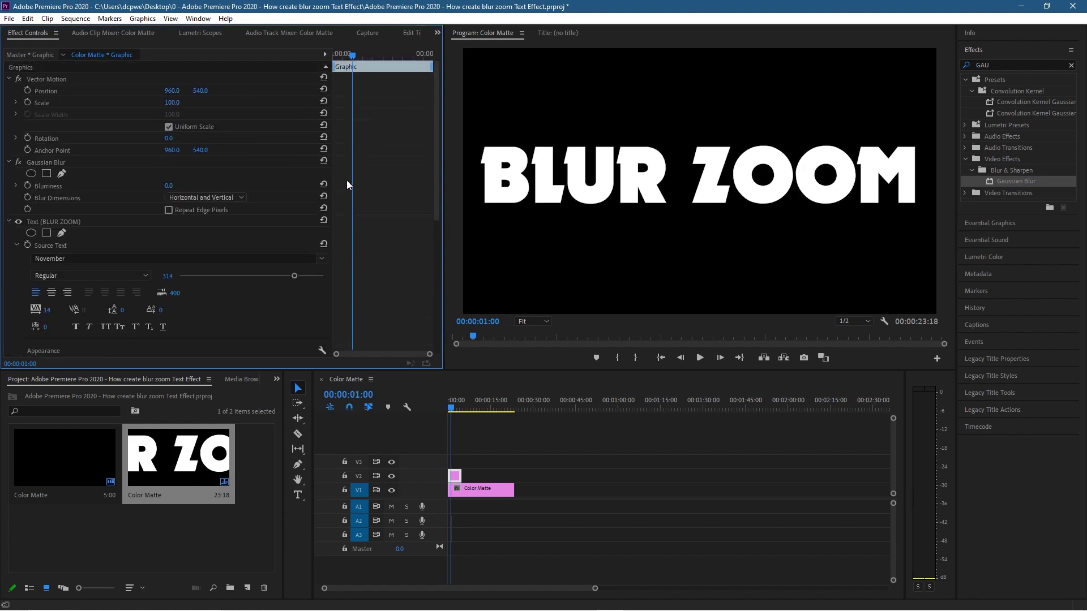
click(27, 185)
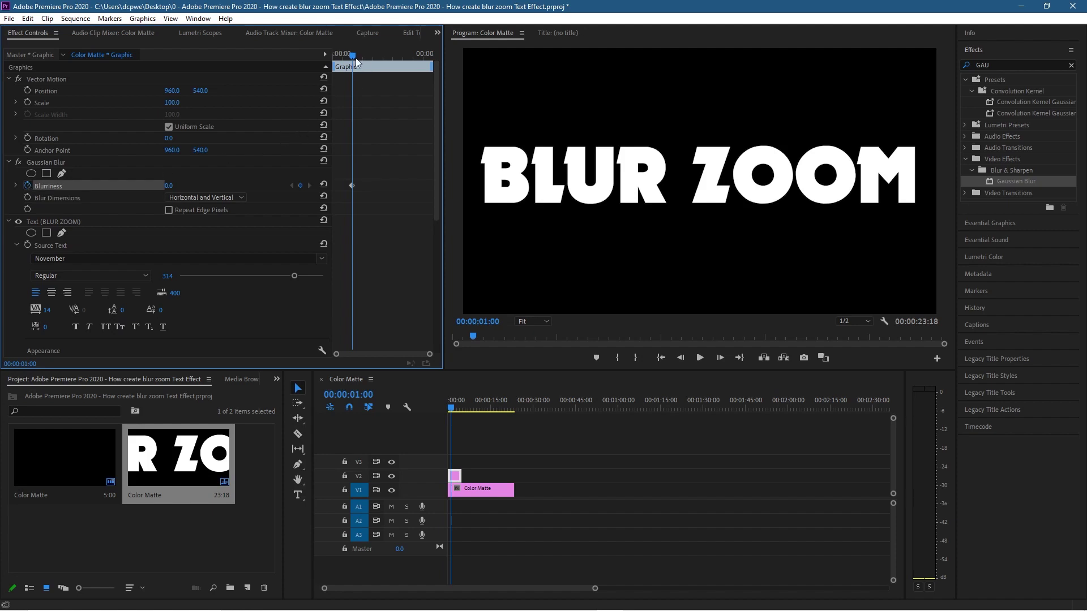
Set the Gaussian Blur's Blurriness to 130 at 00:00:00:00 to keyframe the blurred start
drag(349, 54, 332, 56)
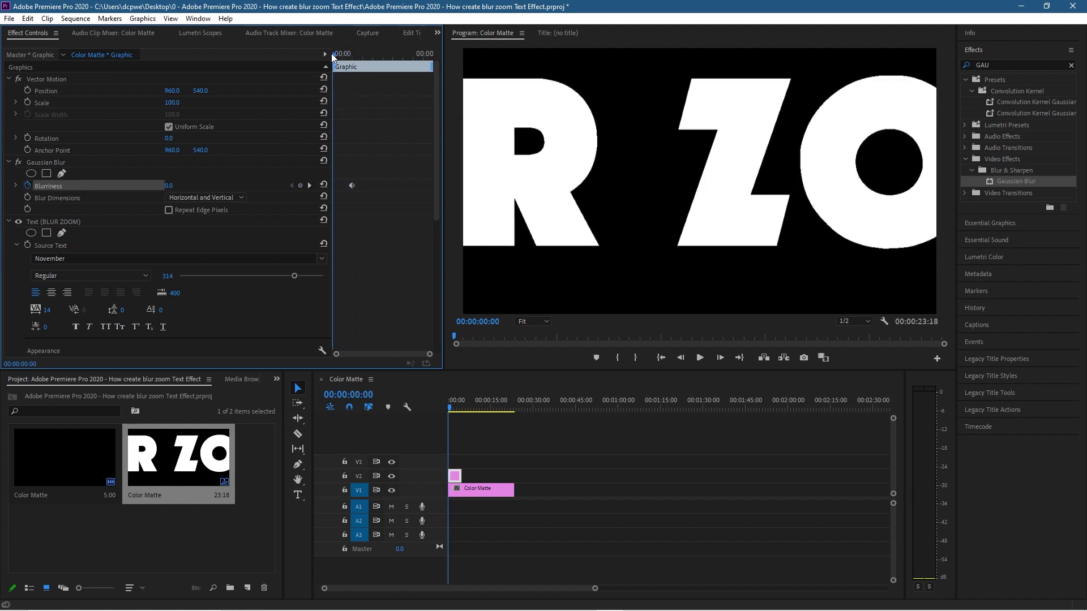
drag(169, 186, 242, 185)
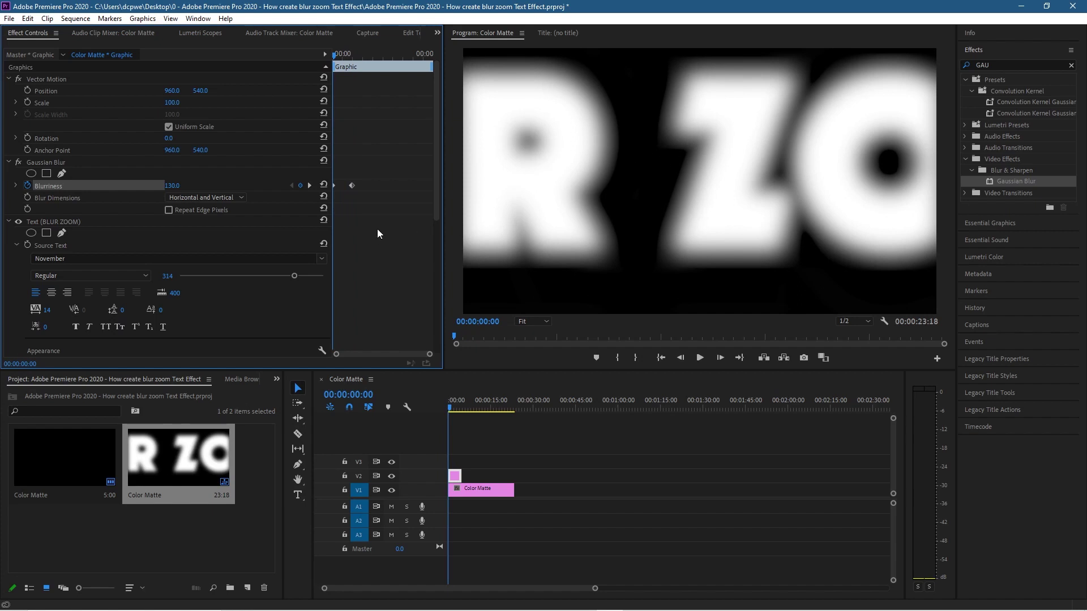
Apply Ease In and Ease Out to the Gaussian Blur and text Scale keyframes and preview the animation from the start
scroll(377, 215, down, 5)
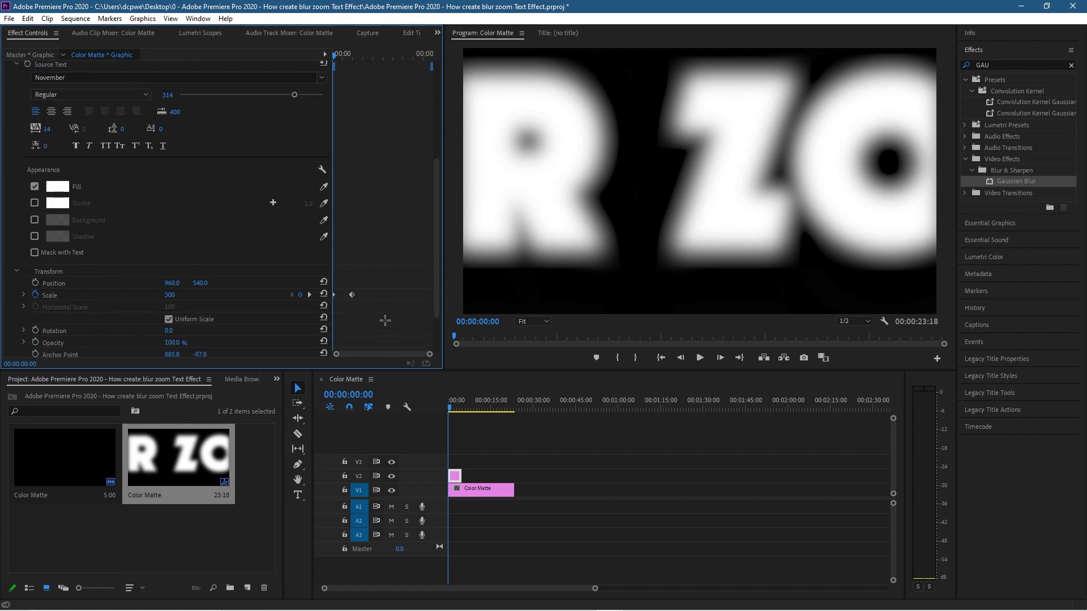
drag(385, 321, 327, 59)
scroll(354, 227, down, 5)
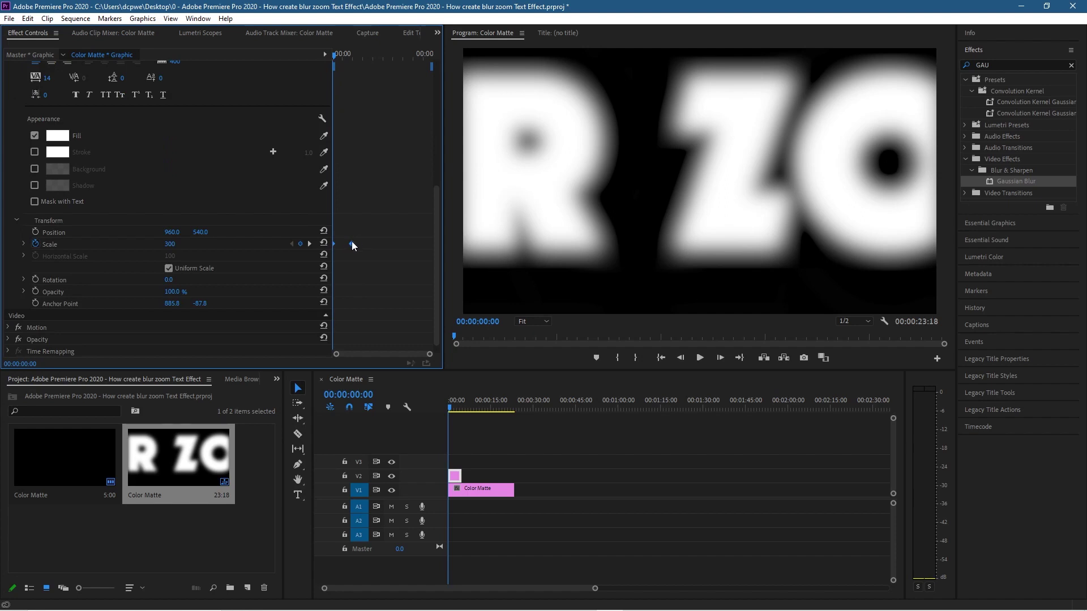
right_click(351, 242)
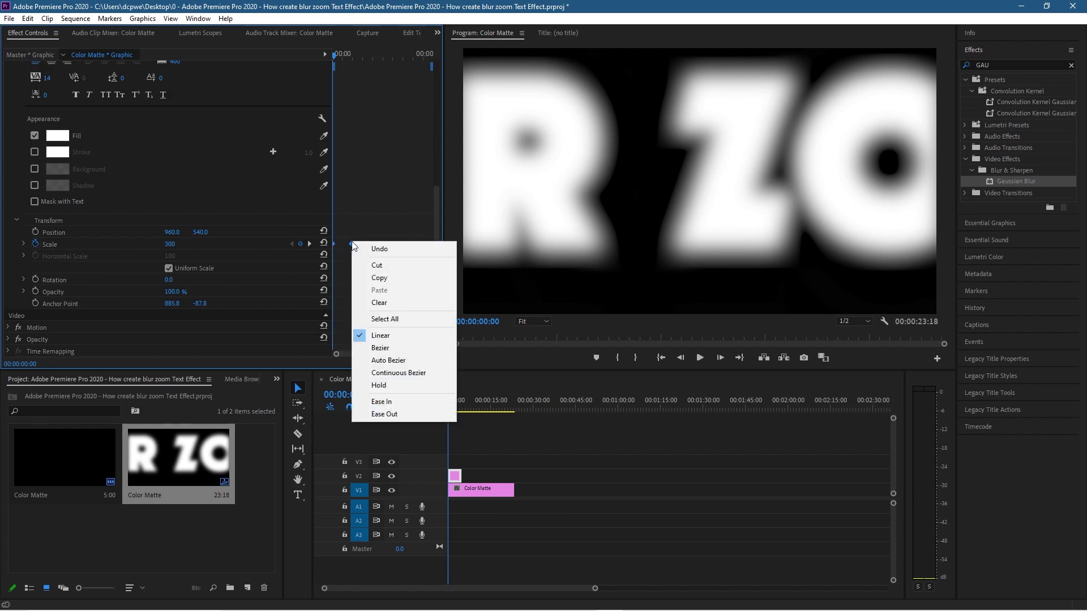
click(422, 414)
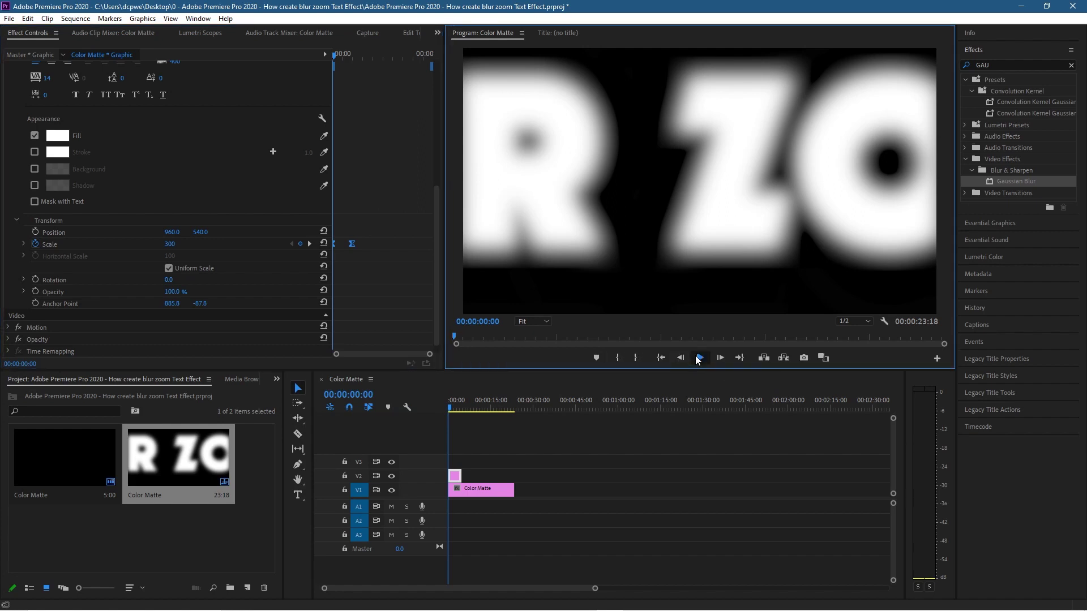
click(700, 358)
click(699, 358)
click(699, 357)
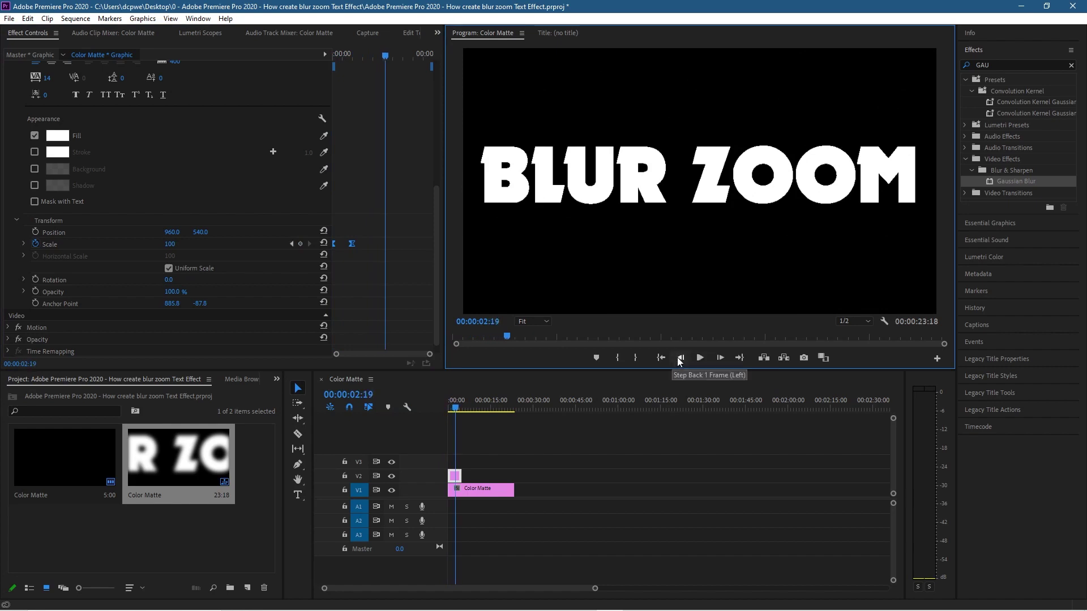
click(663, 359)
click(699, 358)
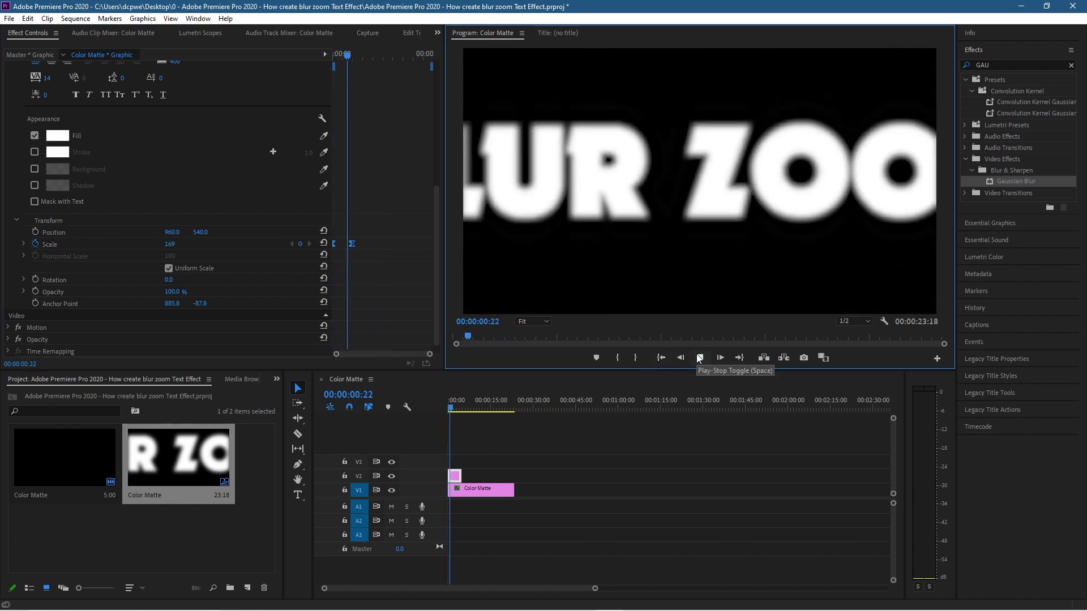
click(660, 357)
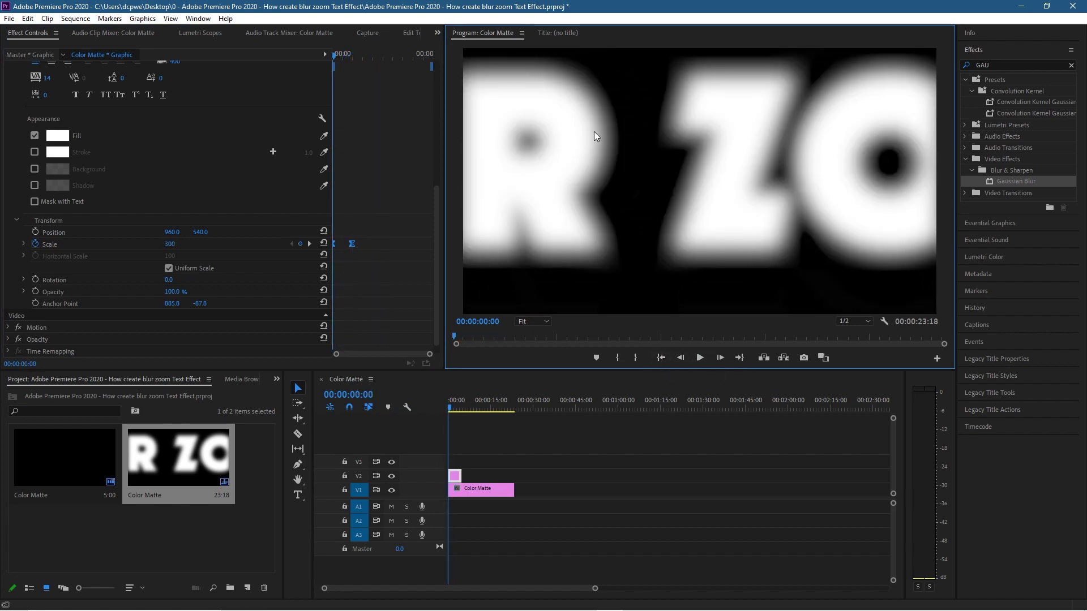
Keyframe the text's Rotation at 0 at 00:00:01:00 and at 24° at 00:00:00:00
scroll(83, 233, down, 1)
scroll(113, 249, up, 2)
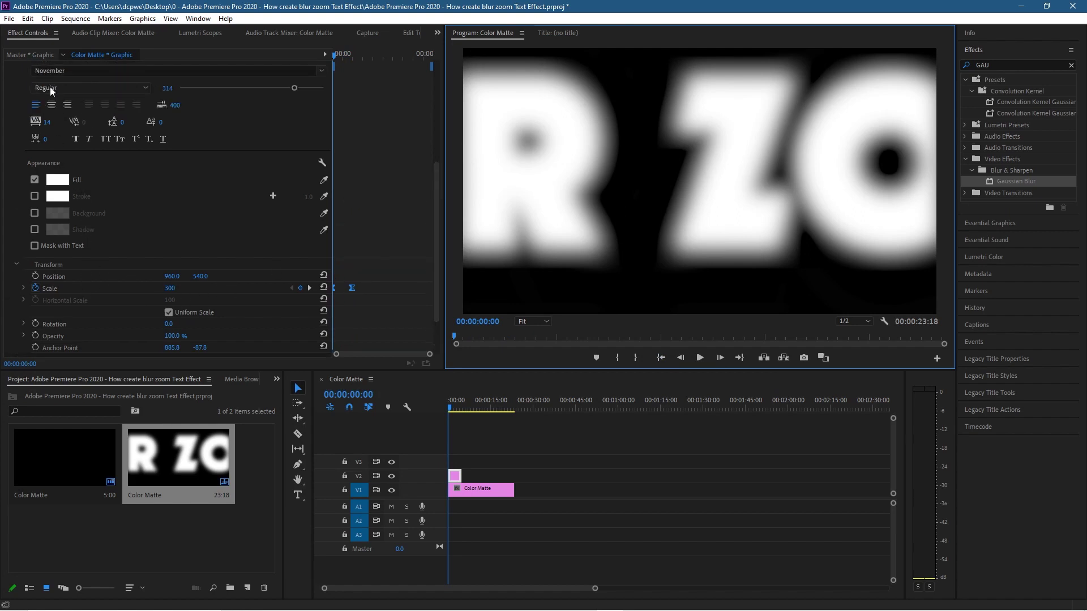
scroll(113, 266, down, 1)
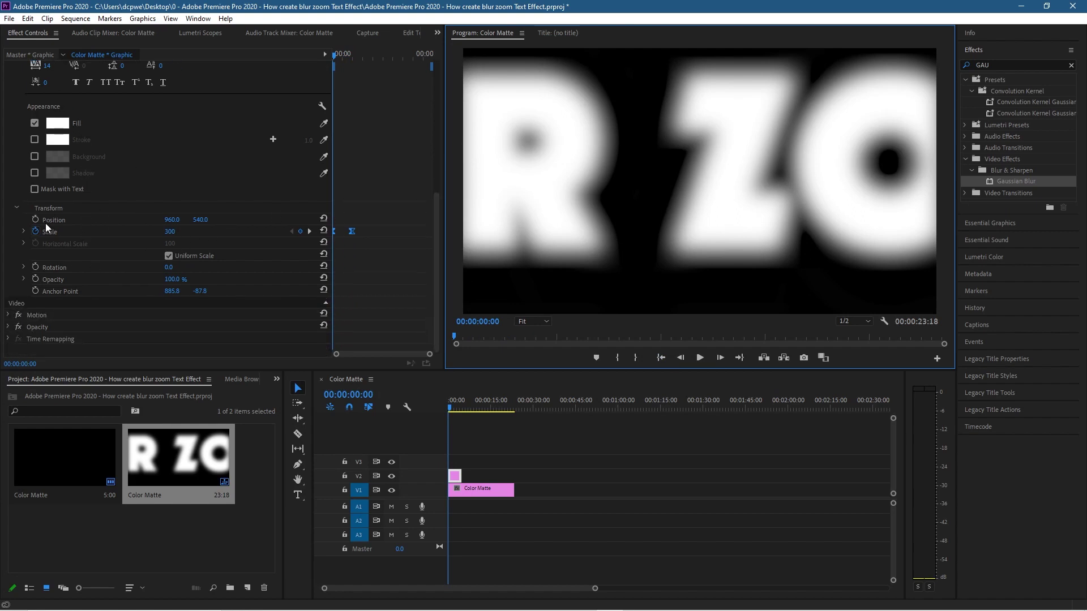
click(310, 232)
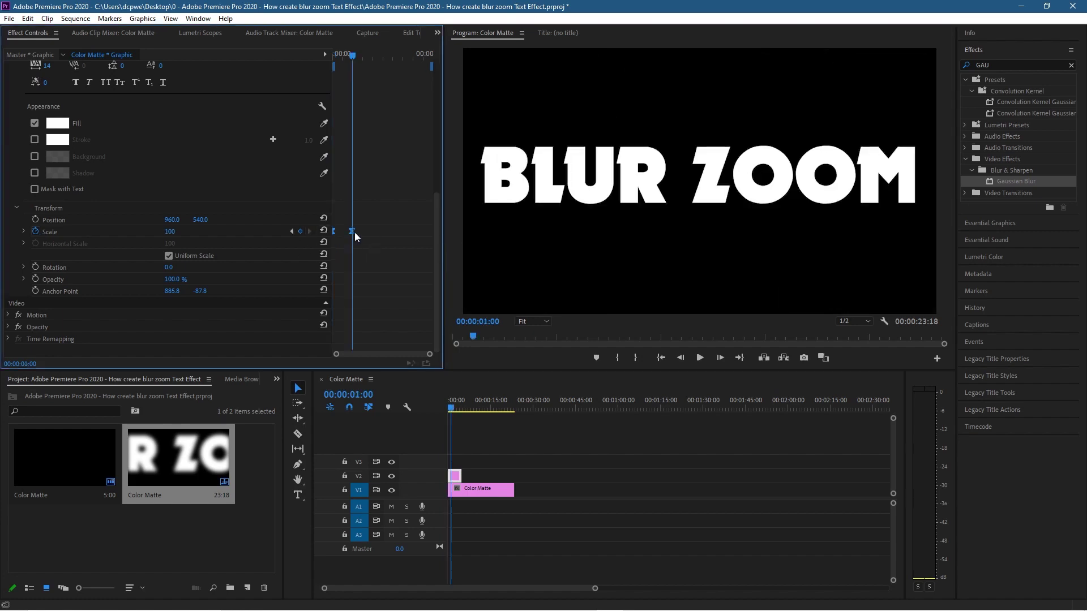
click(35, 268)
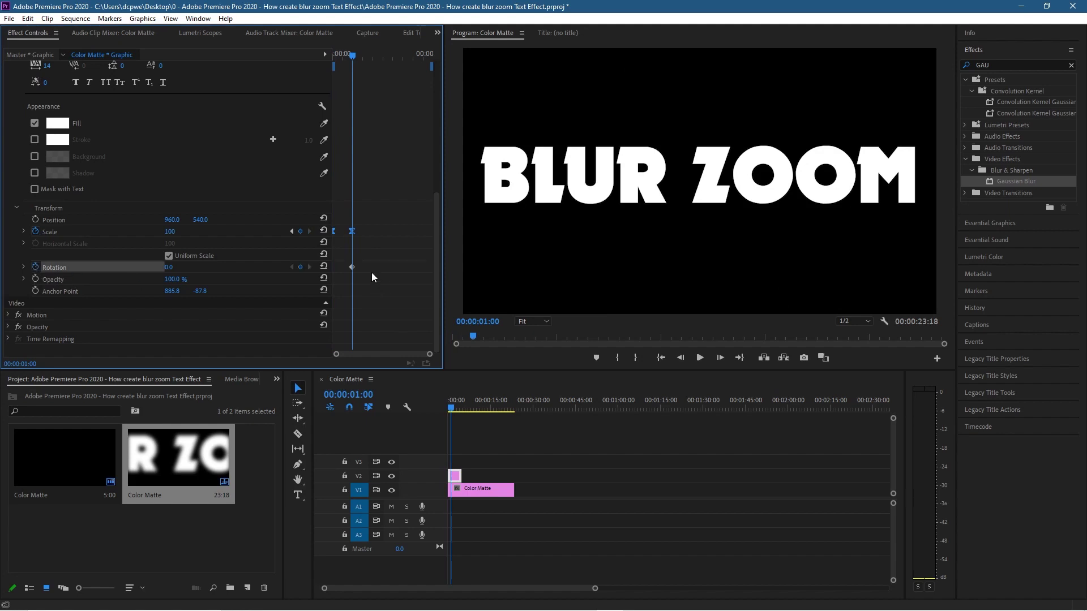
click(291, 232)
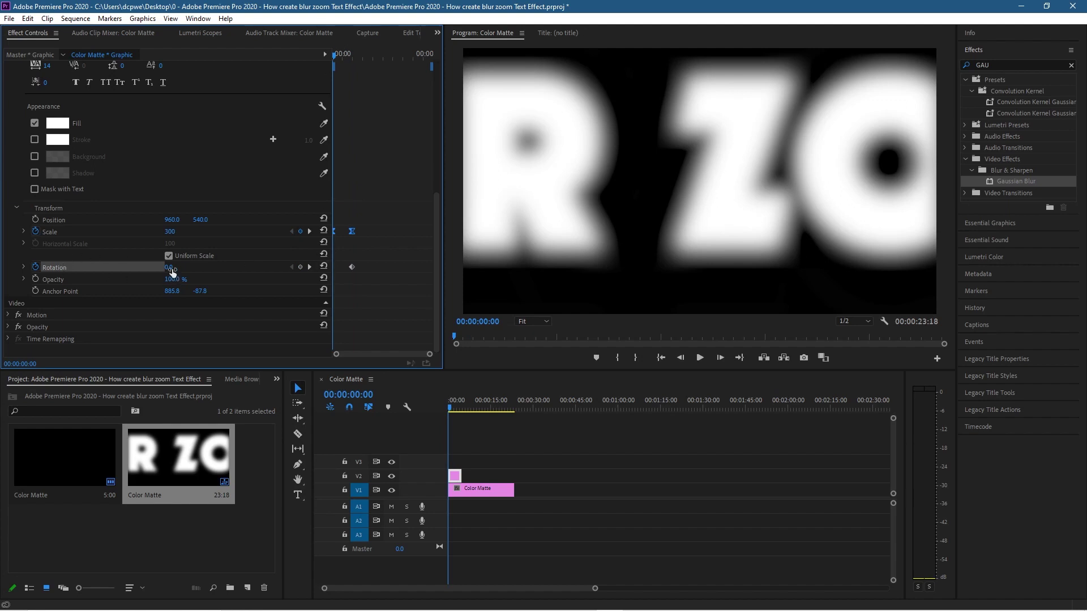
mouse_move(172, 272)
mouse_down()
mouse_move(188, 272)
mouse_move(181, 256)
mouse_up()
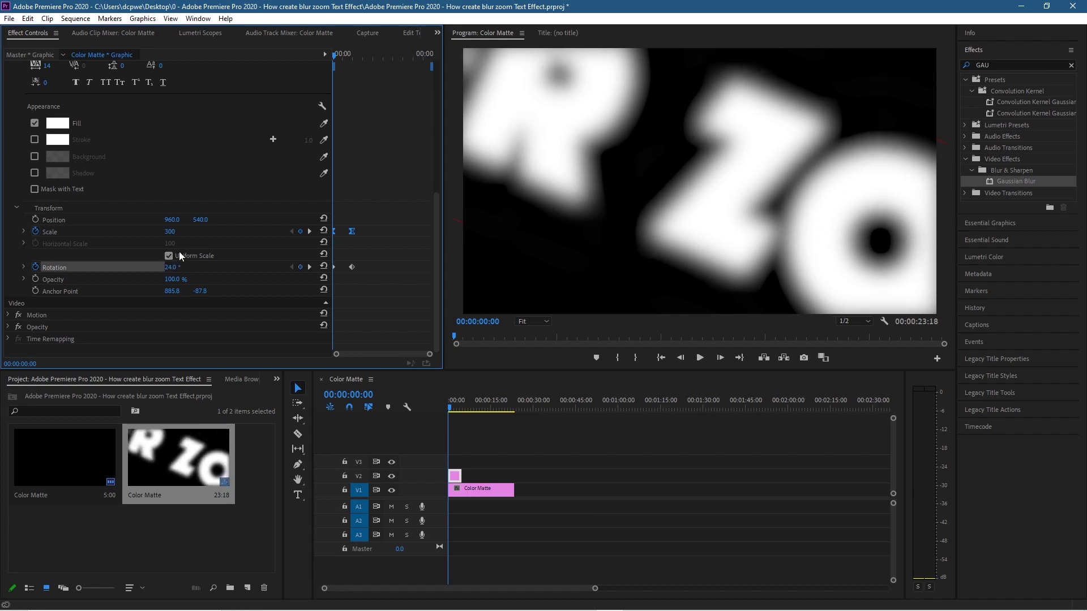
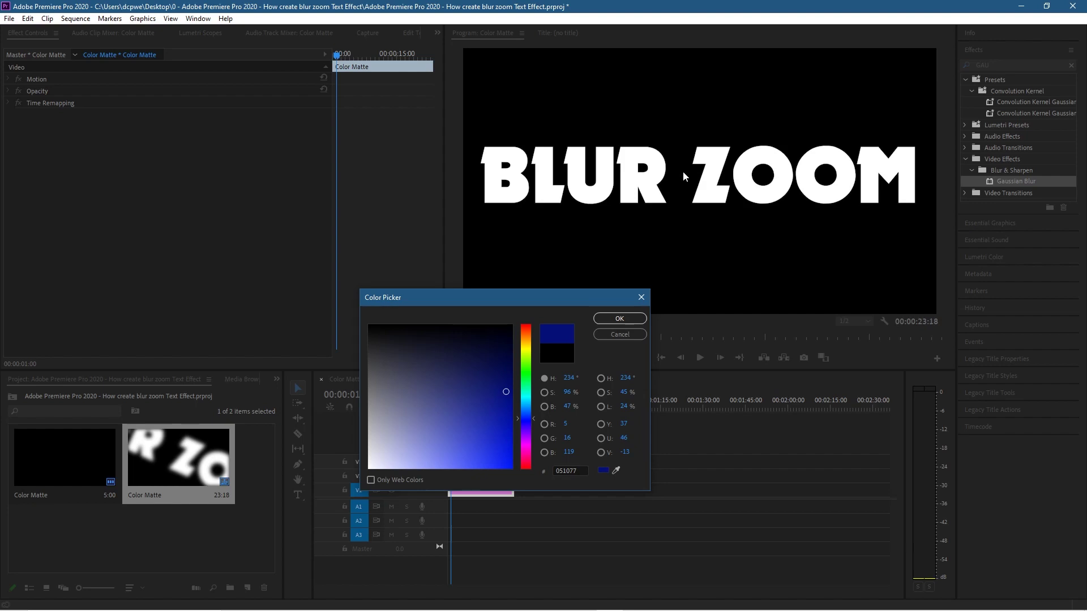
Apply dark blue 051077 as the color matte's color
click(618, 320)
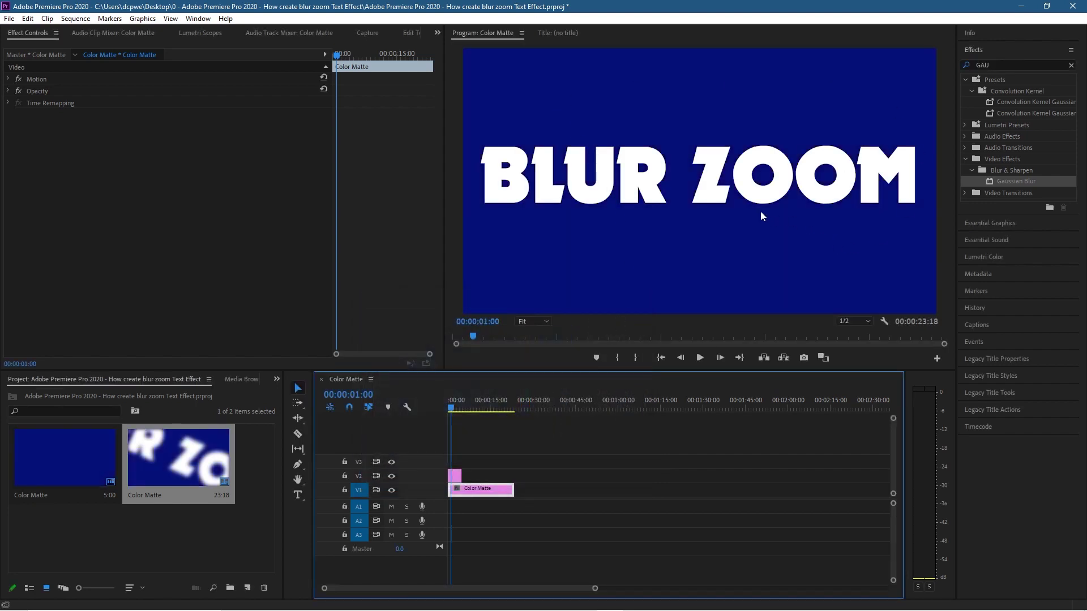
Change the BLUR ZOOM text's fill to green 18D95C and preview the animation from the start
click(635, 176)
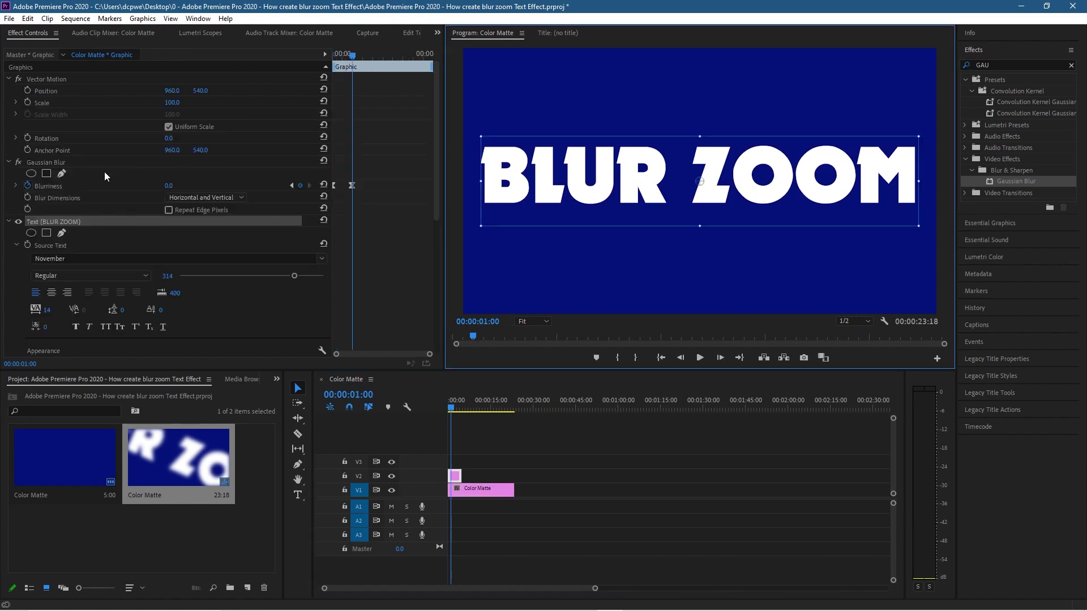
scroll(62, 184, down, 4)
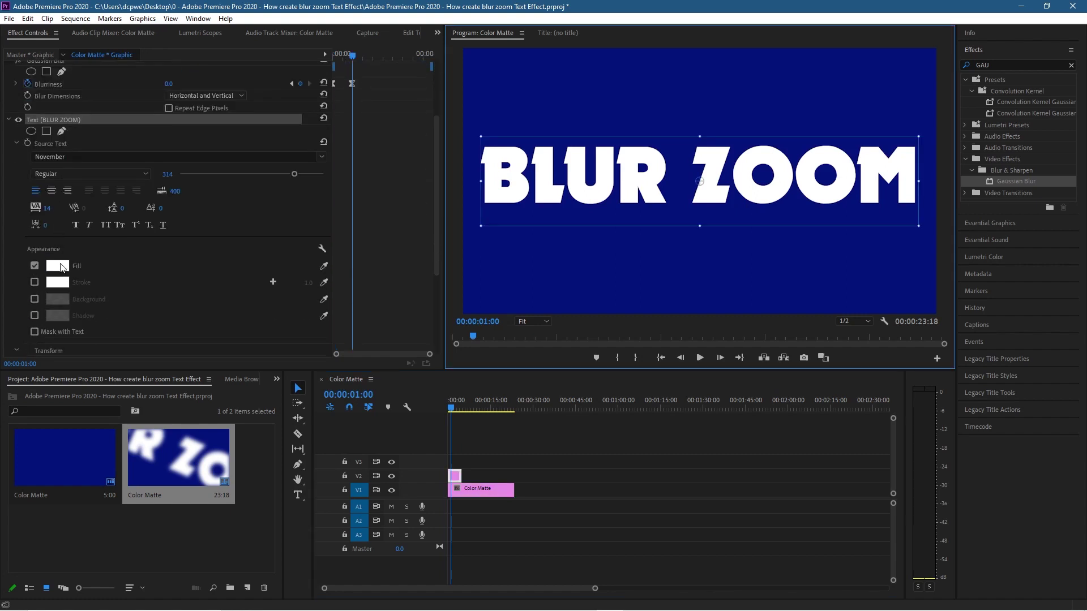
click(58, 266)
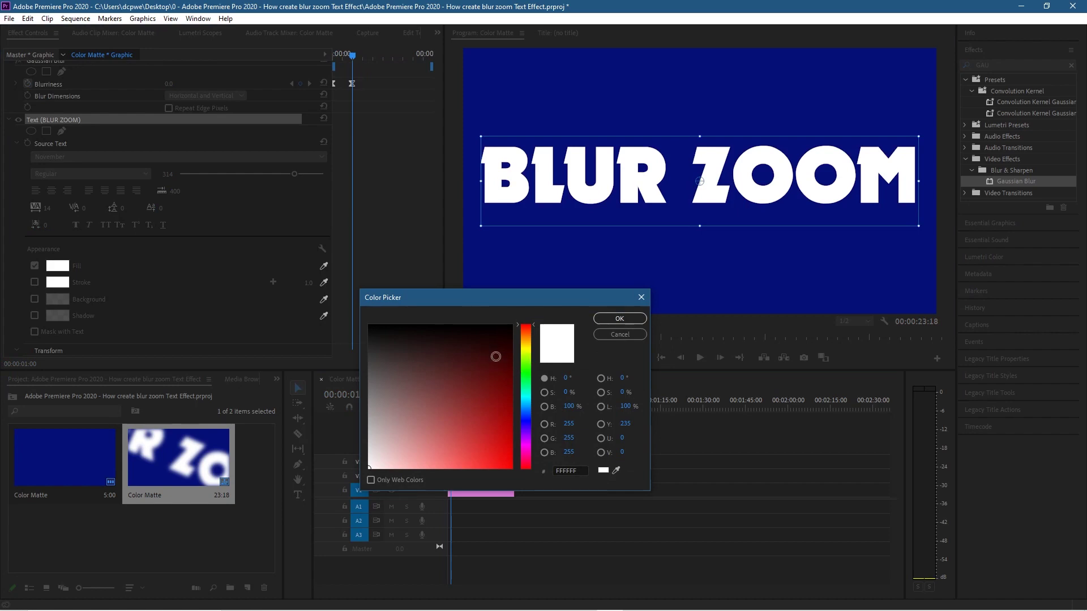
click(528, 378)
drag(528, 377, 497, 447)
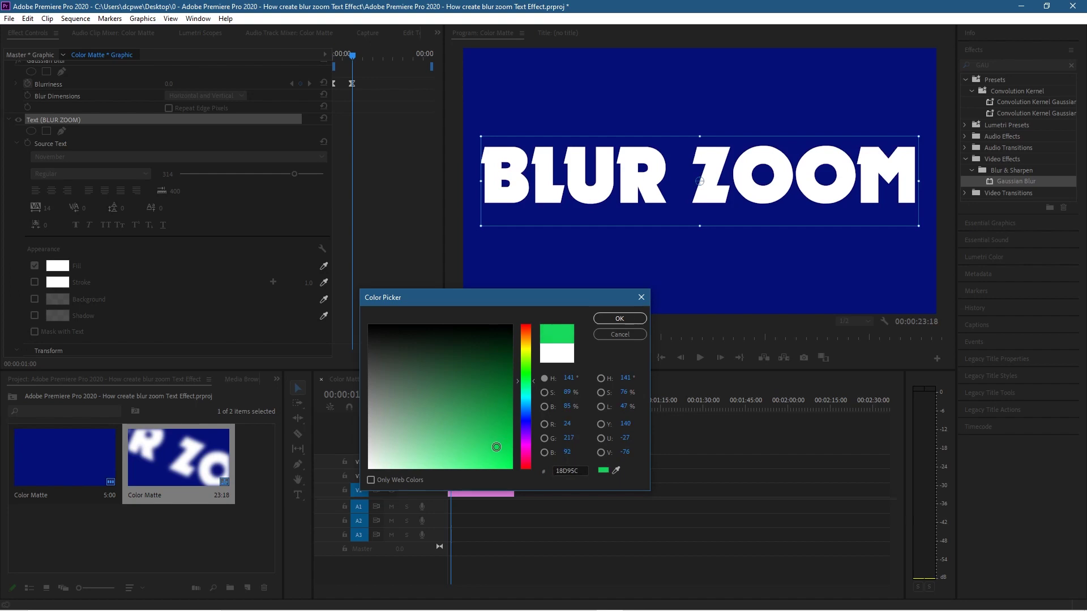
click(620, 318)
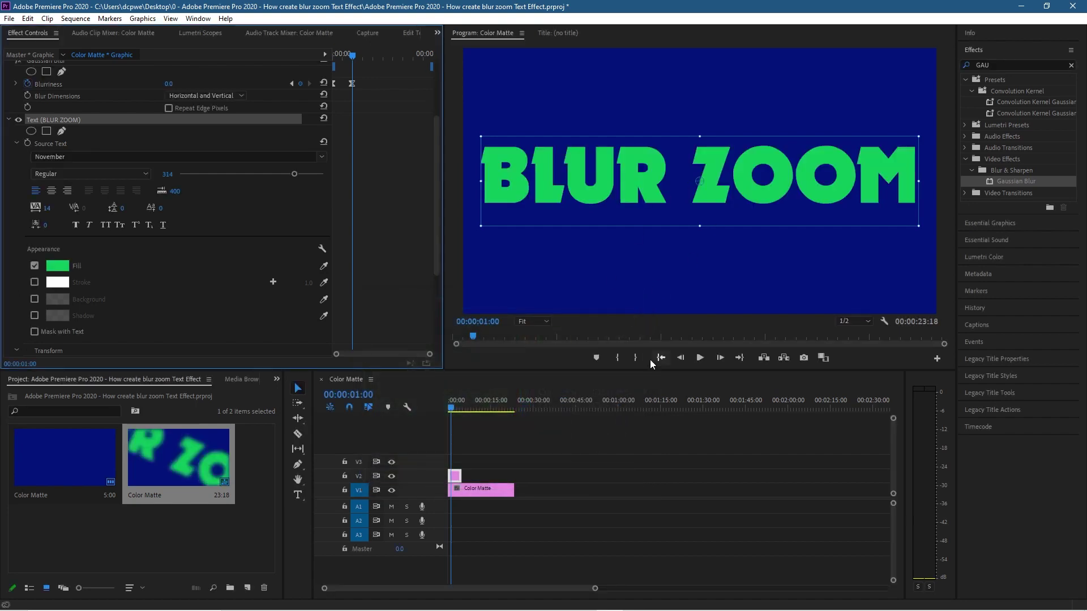
click(660, 357)
click(699, 358)
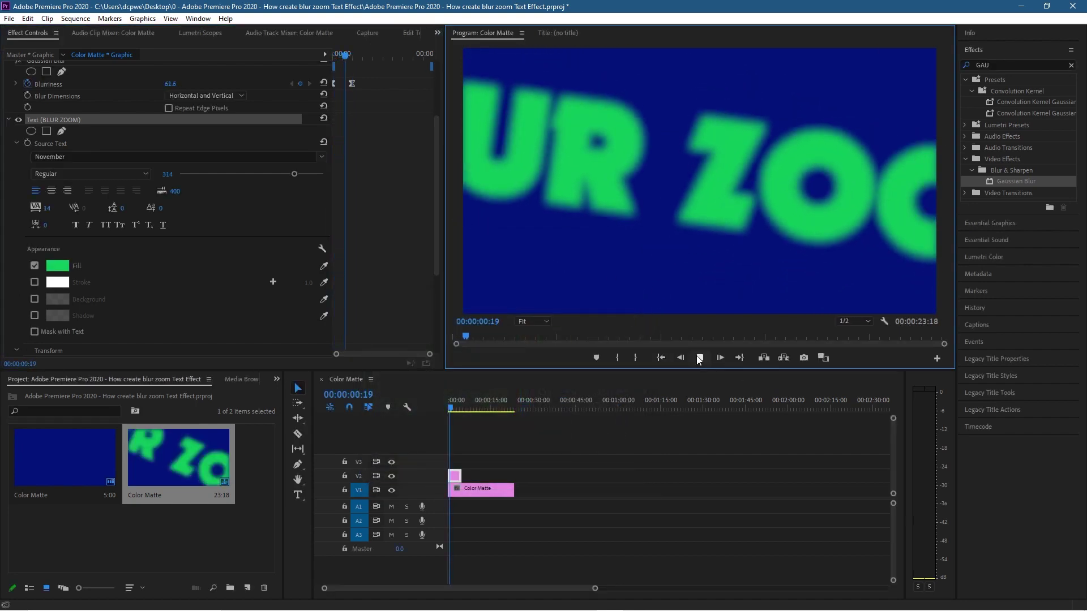
click(700, 358)
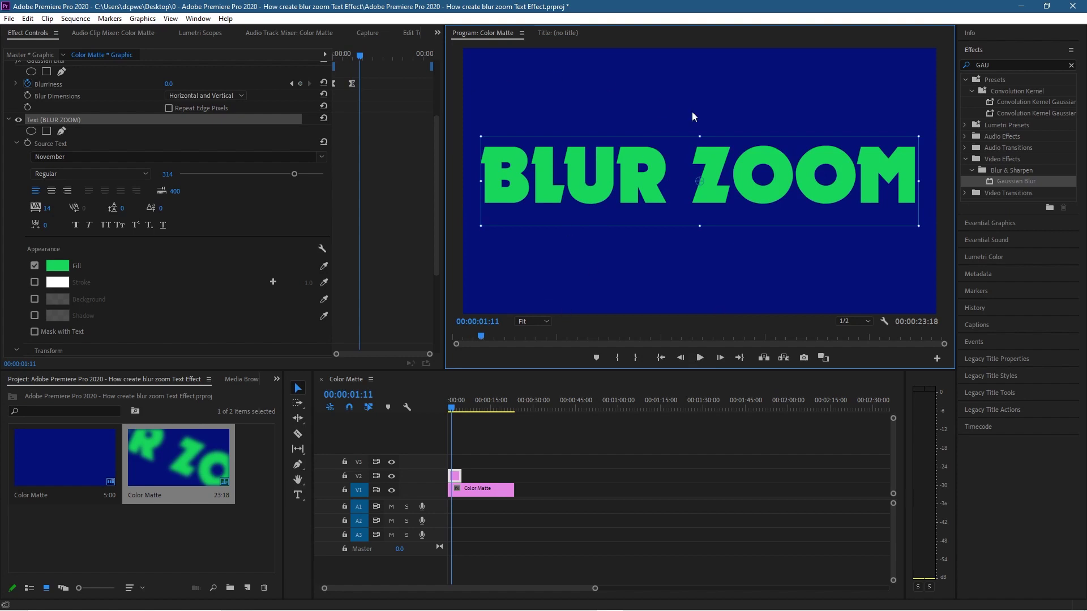
Enable a white stroke of width 28 on the BLUR ZOOM text and play the animation from the start
click(32, 281)
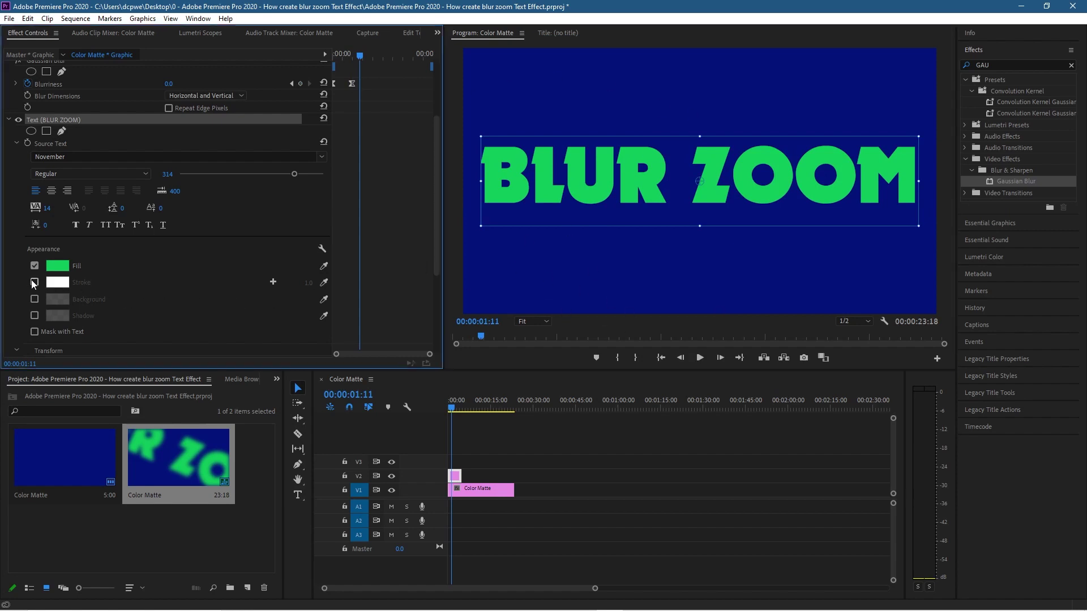
drag(307, 283, 323, 283)
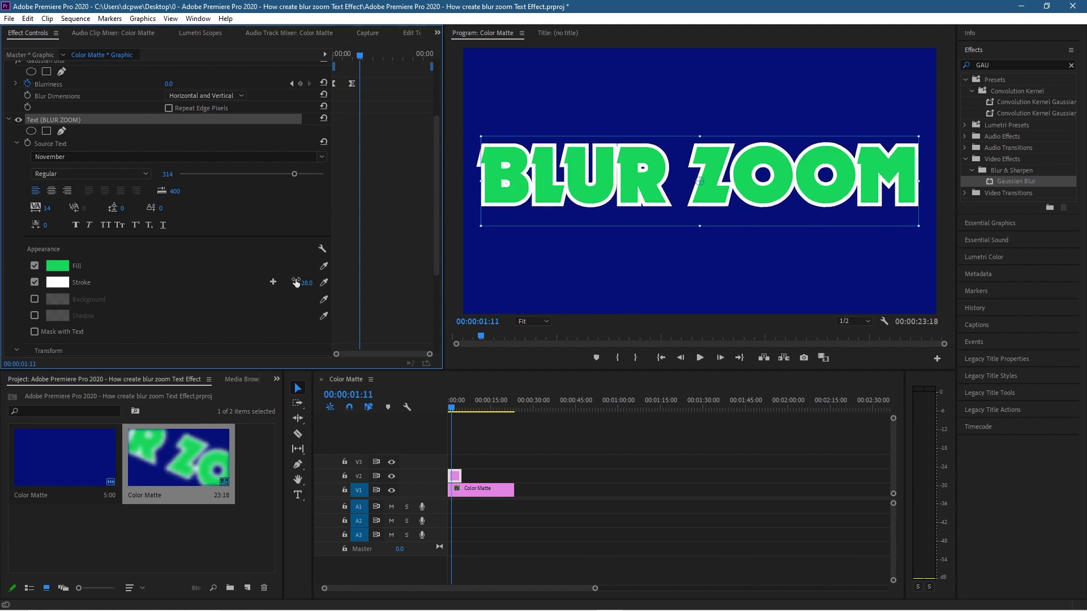
click(661, 358)
click(701, 358)
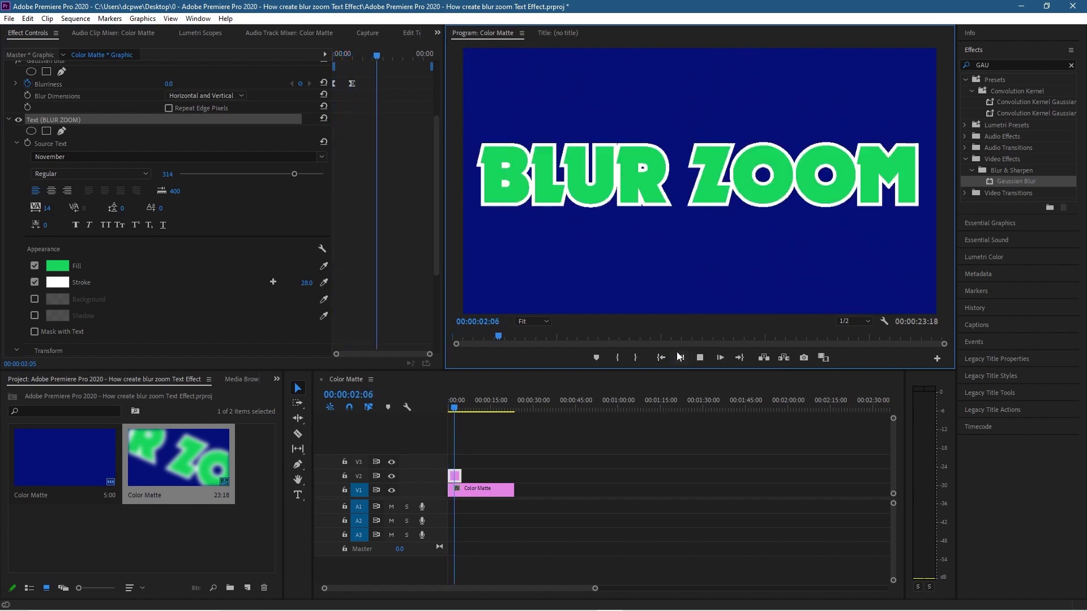
click(660, 358)
click(700, 358)
Change the color matte on V1 to black, 000000
double_click(480, 491)
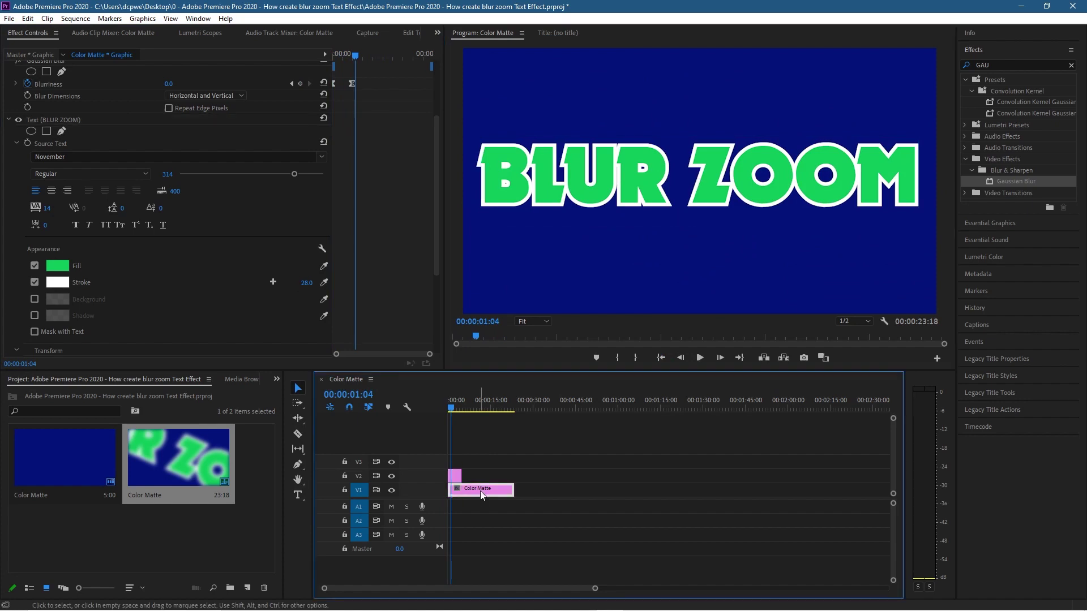
mouse_move(433, 395)
mouse_down()
mouse_move(408, 354)
mouse_move(369, 326)
mouse_up()
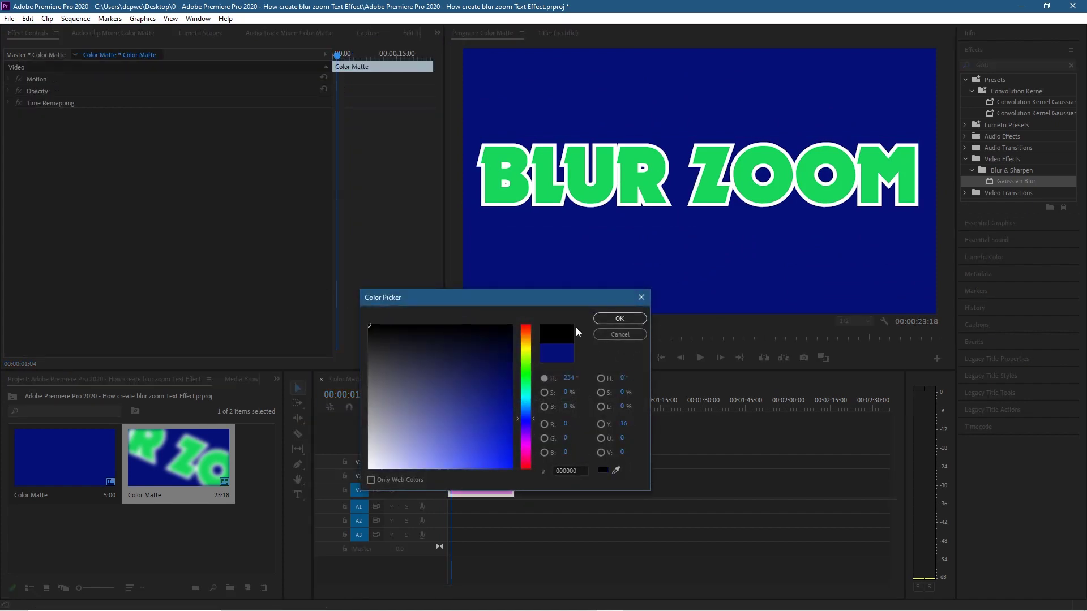
click(607, 317)
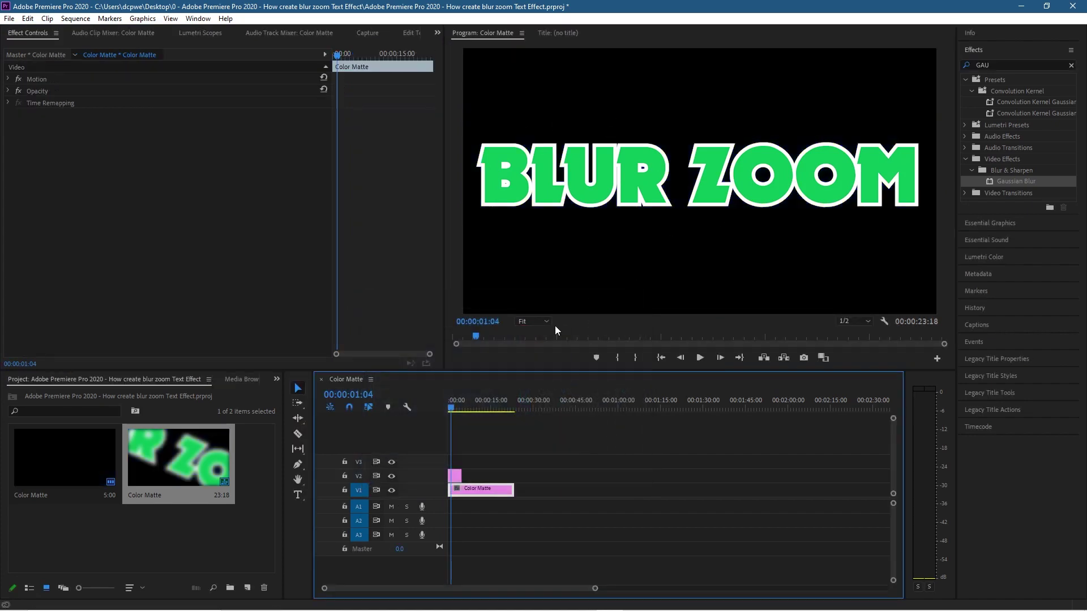
Change the BLUR ZOOM text's fill to a bright blue and preview the animation from the start
click(454, 477)
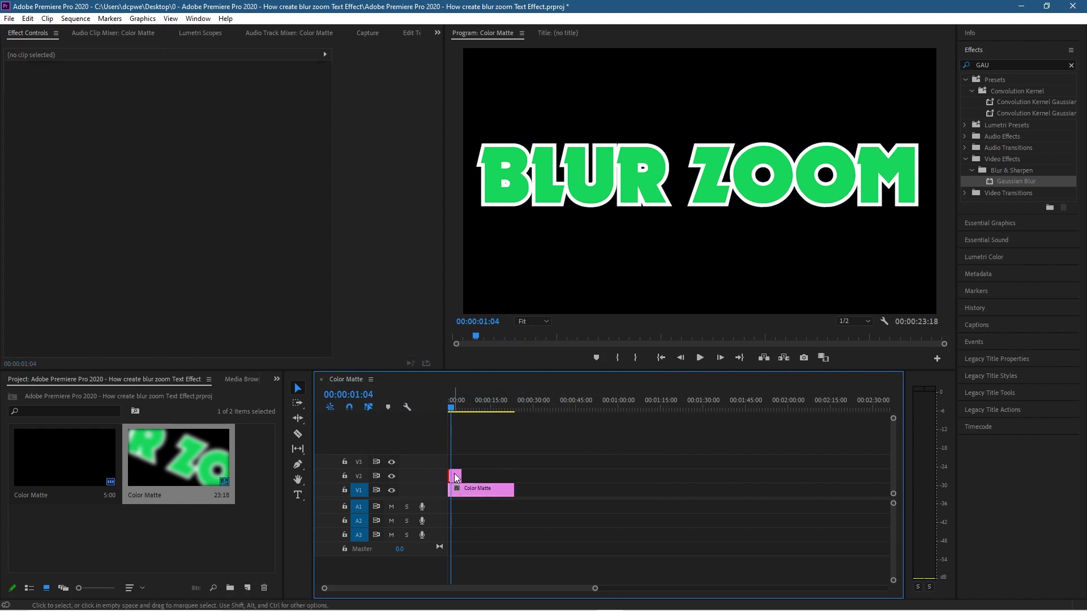
click(454, 477)
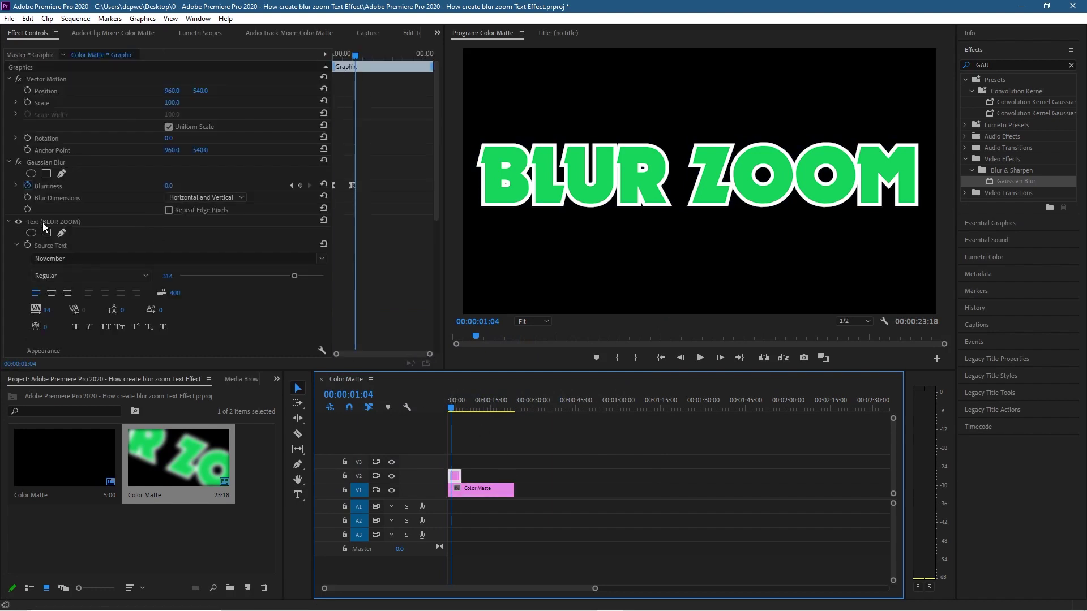
scroll(63, 235, down, 3)
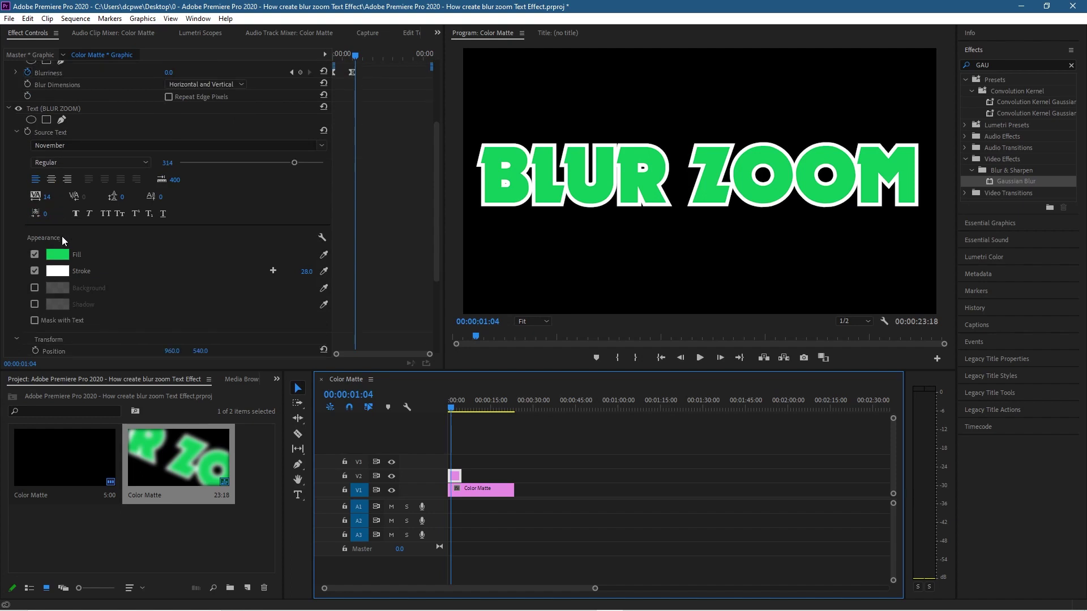
click(57, 255)
drag(532, 388, 532, 412)
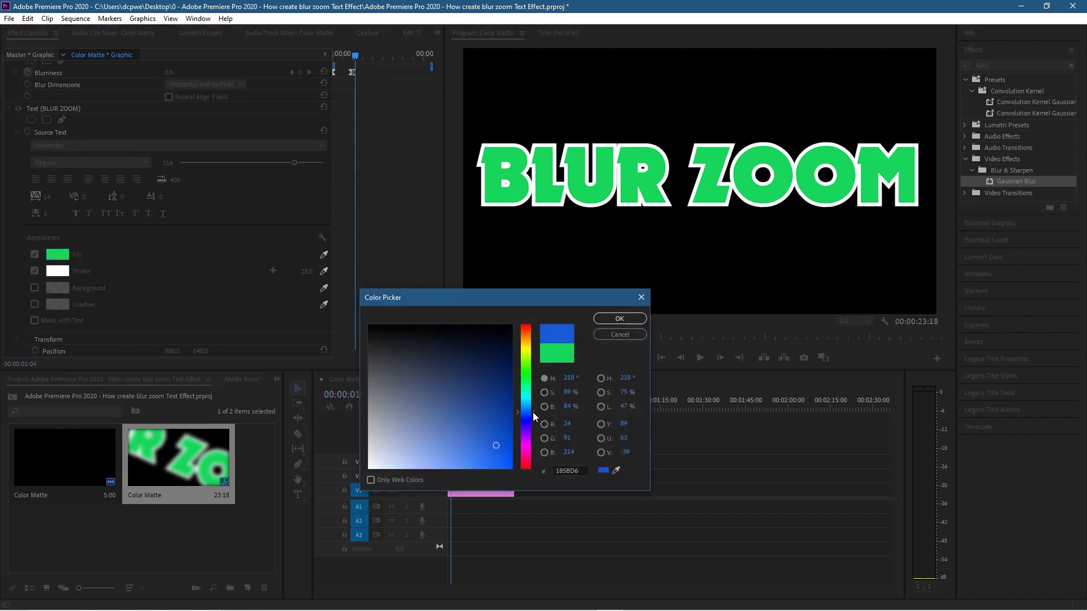
drag(508, 449, 501, 446)
click(620, 318)
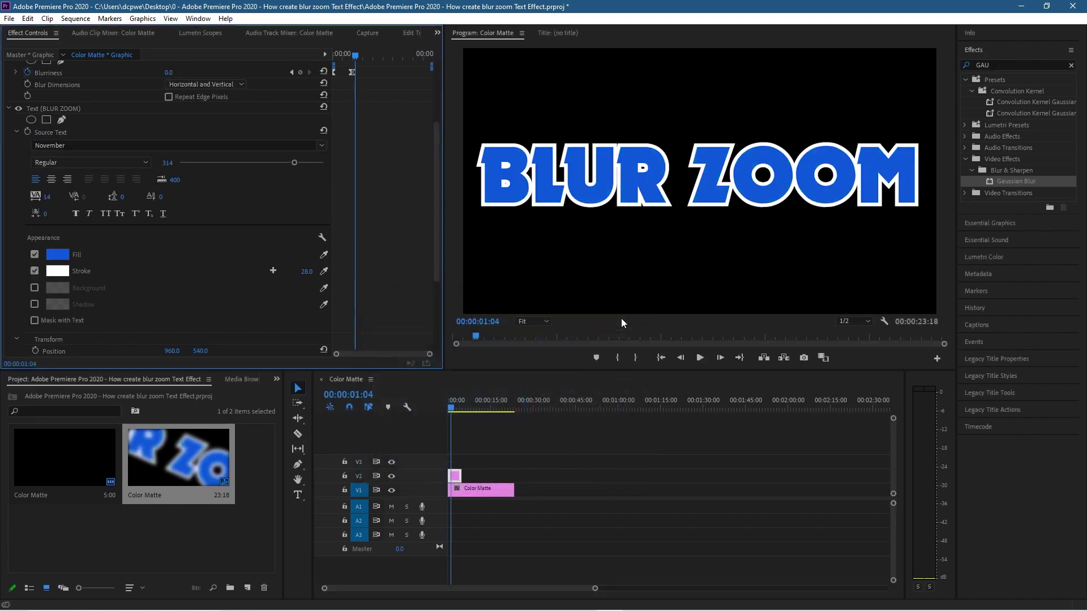
click(664, 357)
click(700, 358)
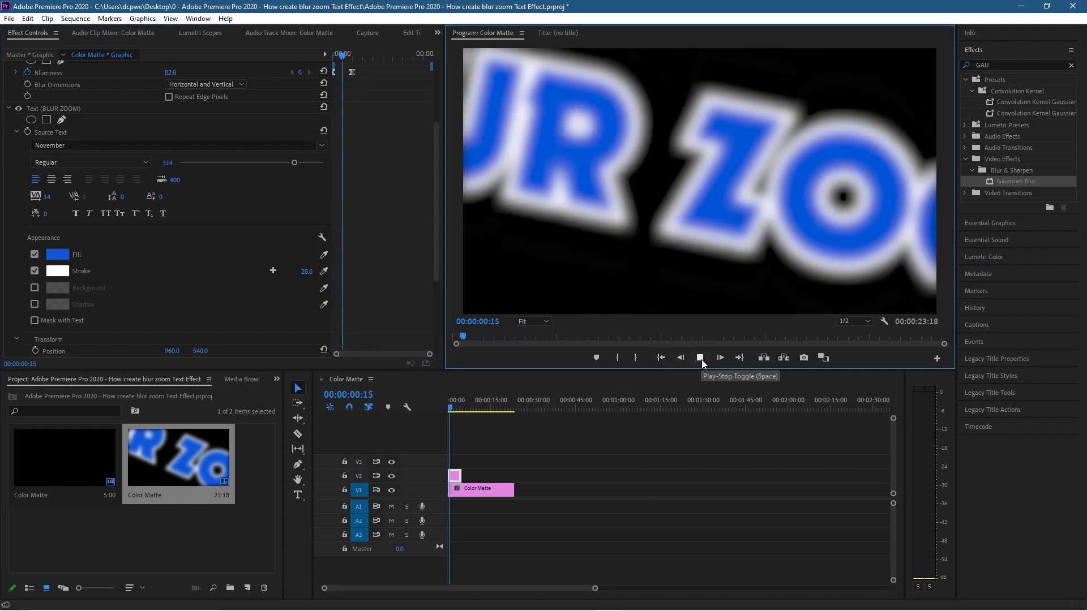
click(700, 358)
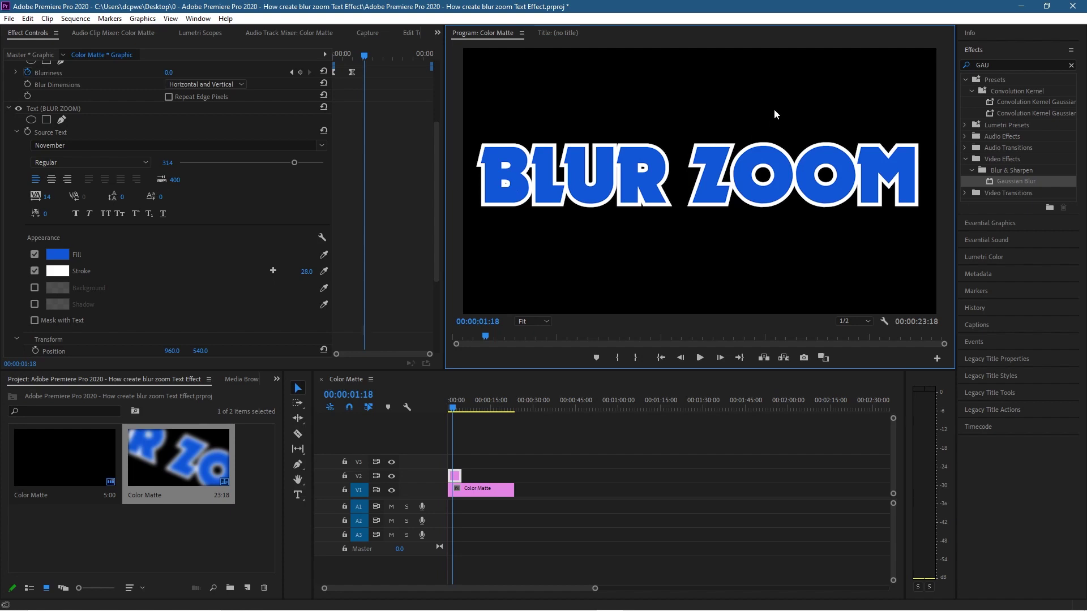
Save the project and minimize the program window
click(9, 18)
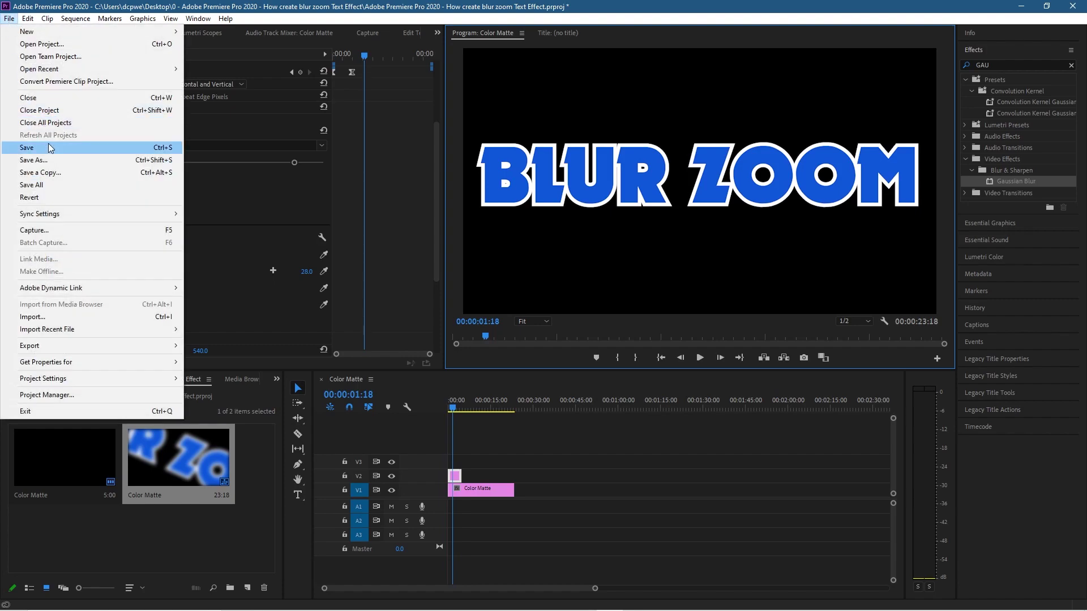
click(88, 281)
click(1021, 6)
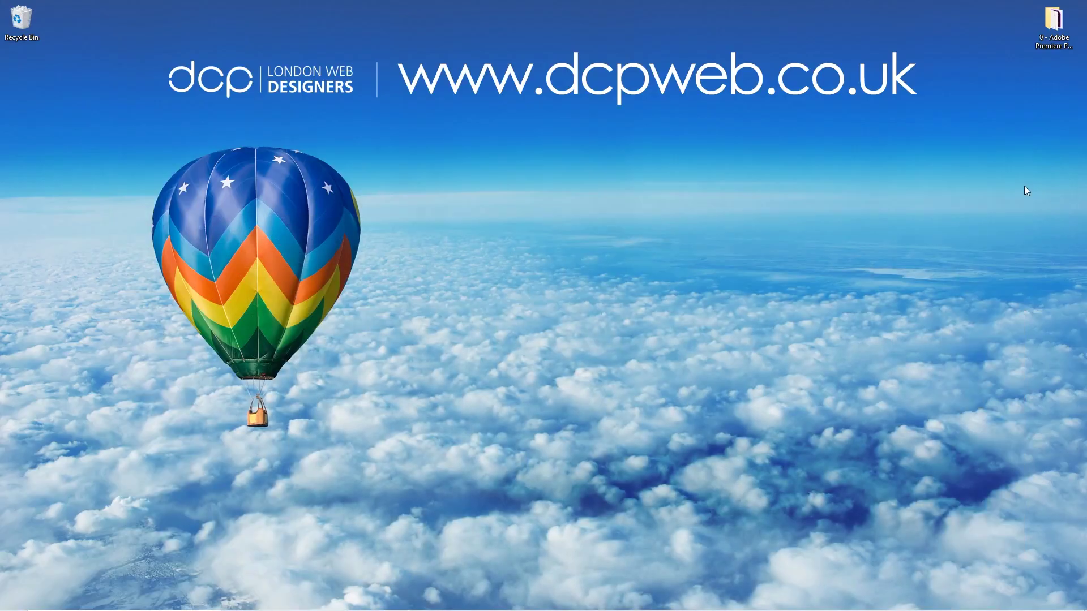